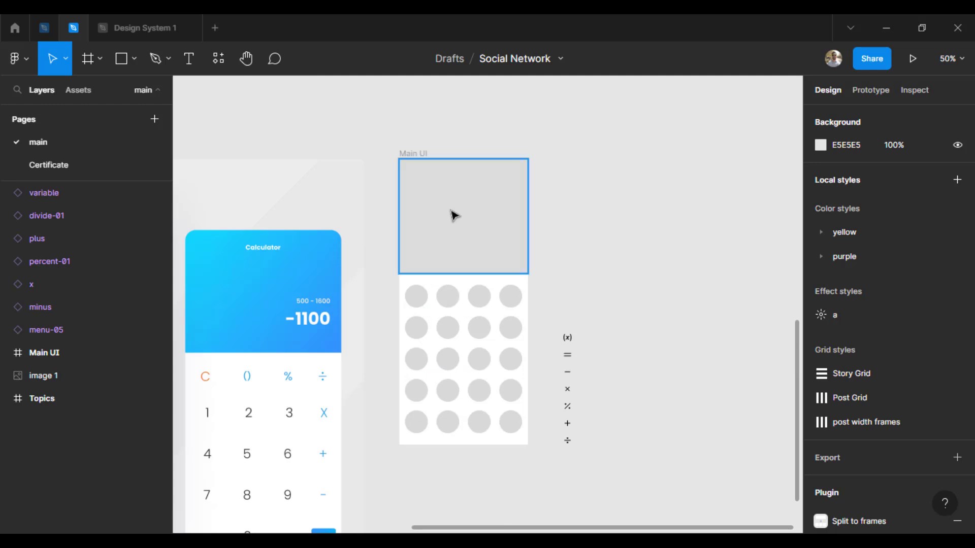
Change the fill of the Show info frame in Main UI to light grey F2F2F2
left_click(455, 216)
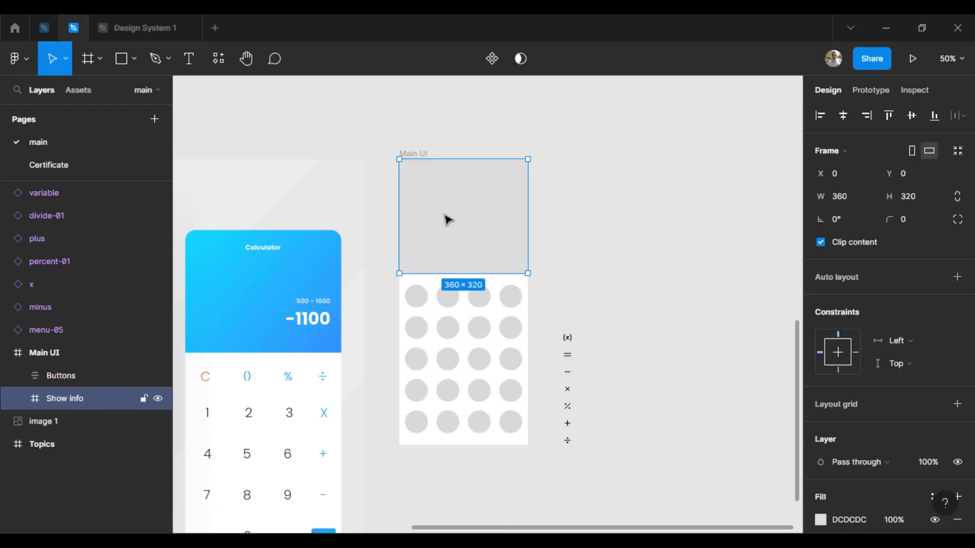
scroll(893, 368, "down", 3)
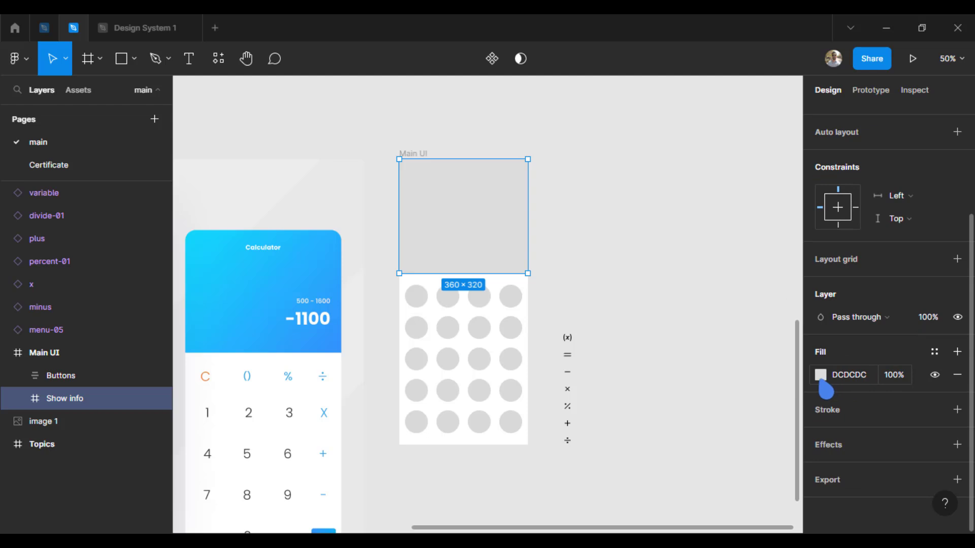
scroll(558, 381, "left", 10)
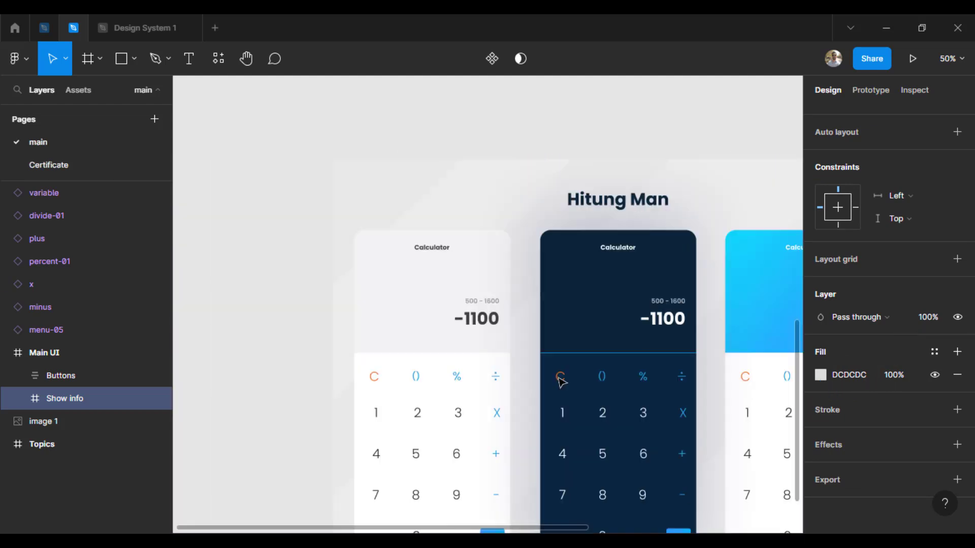
scroll(559, 378, "right", 8)
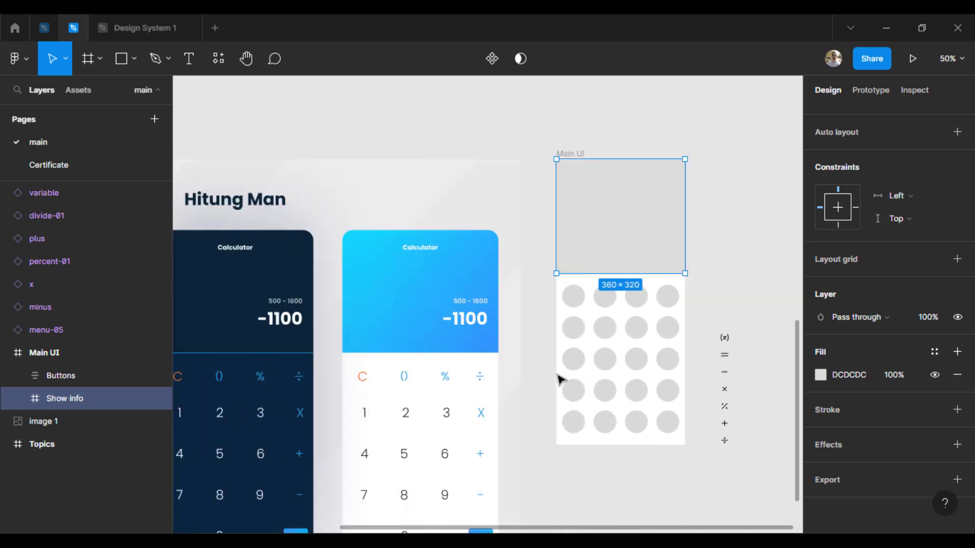
left_click(821, 375)
left_click_drag(632, 199, 628, 189)
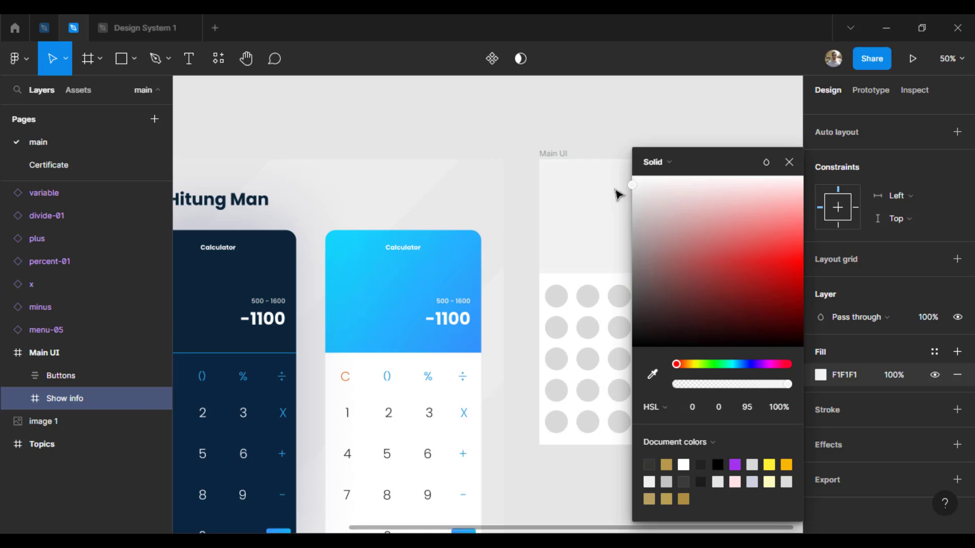
left_click(575, 122)
Select all twenty button circles across the five button rows and remove their fill
left_click_drag(492, 310, 425, 234)
left_click_drag(611, 252, 581, 276)
key("shift+0")
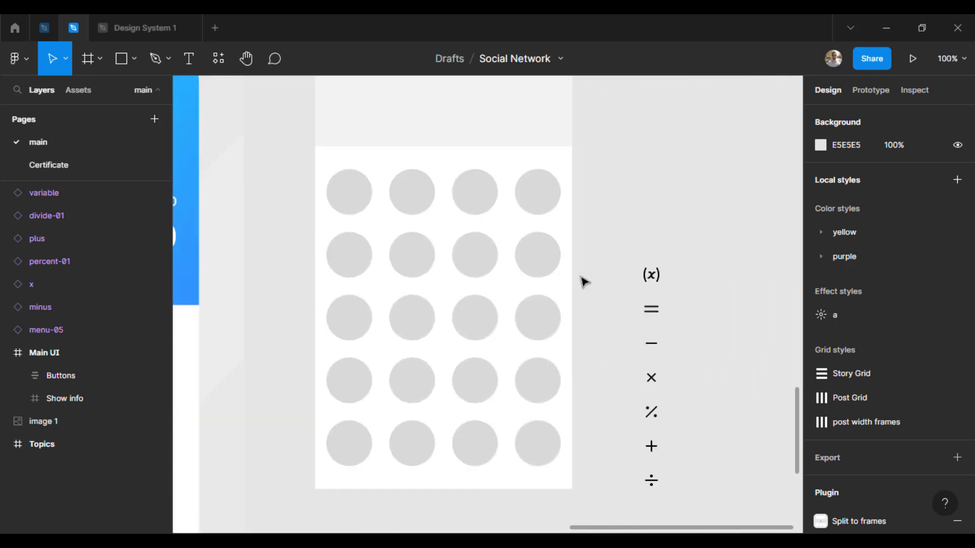
left_click(362, 196)
left_click(363, 196)
left_click(364, 196)
left_click(418, 197, "shift")
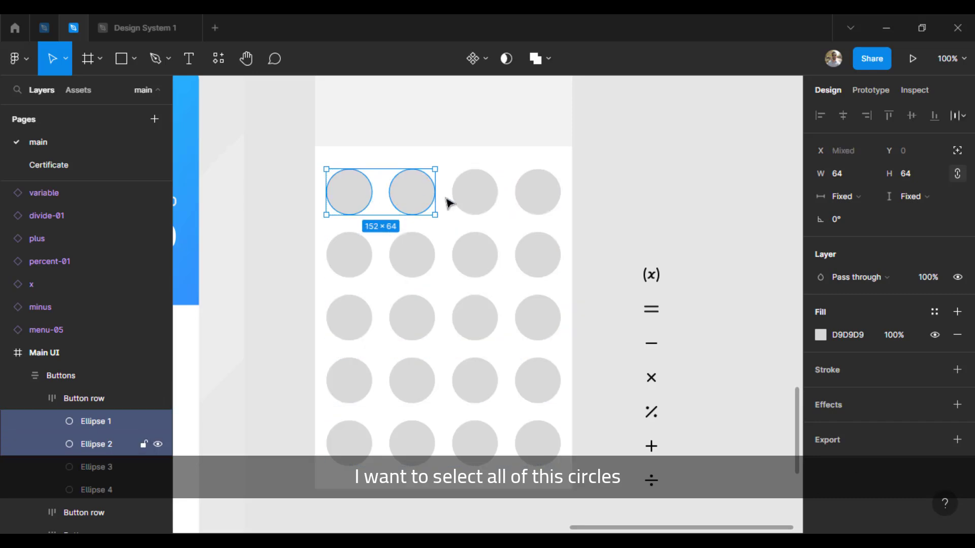
left_click(474, 195, "shift")
left_click(538, 190, "shift")
left_click(543, 257, "shift")
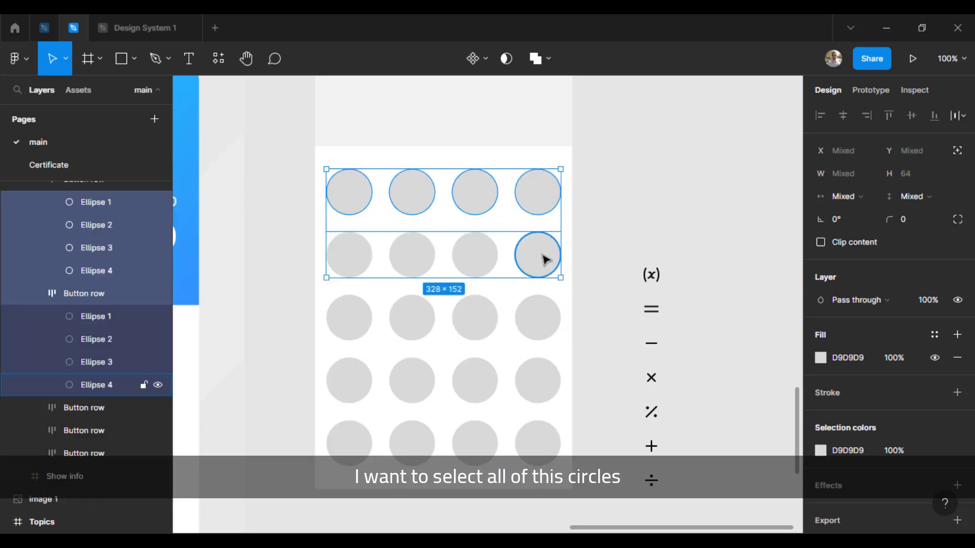
left_click(473, 260, "shift")
left_click(411, 261, "shift")
left_click(356, 272, "shift")
left_click(368, 328, "shift")
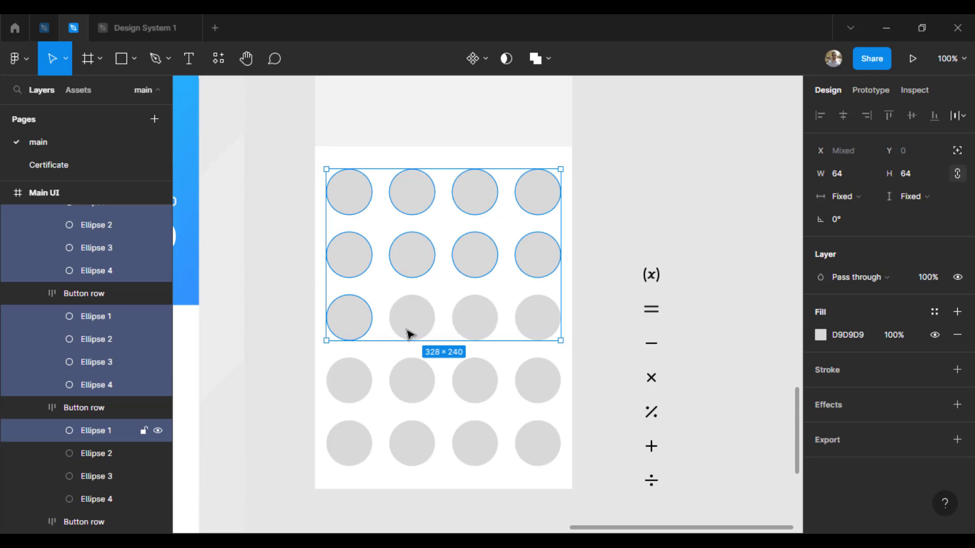
left_click(395, 327, "shift")
left_click(491, 330, "shift")
left_click(538, 322, "shift")
left_click(522, 386, "shift")
left_click(475, 384, "shift")
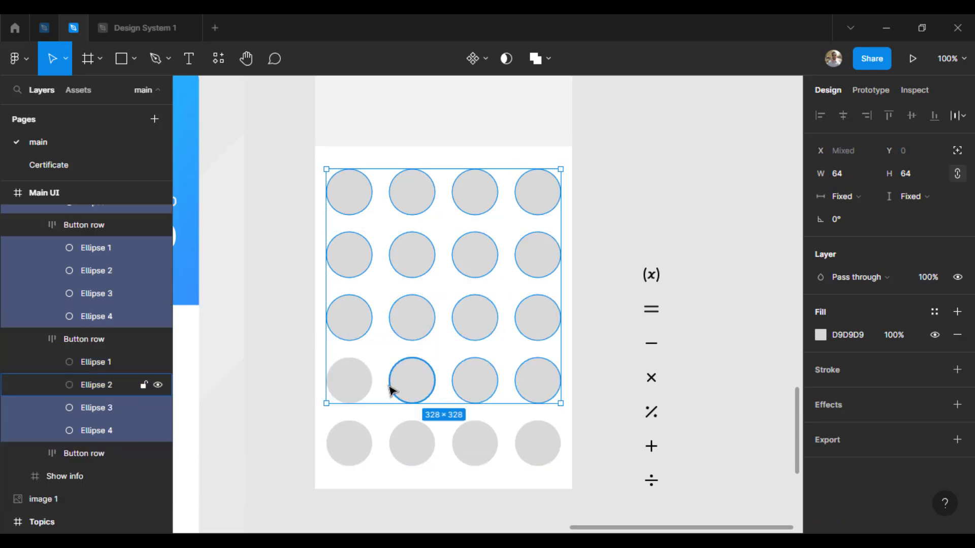
left_click(394, 391, "shift")
left_click(358, 387, "shift")
left_click(359, 438, "shift")
left_click(413, 446, "shift")
left_click(474, 445, "shift")
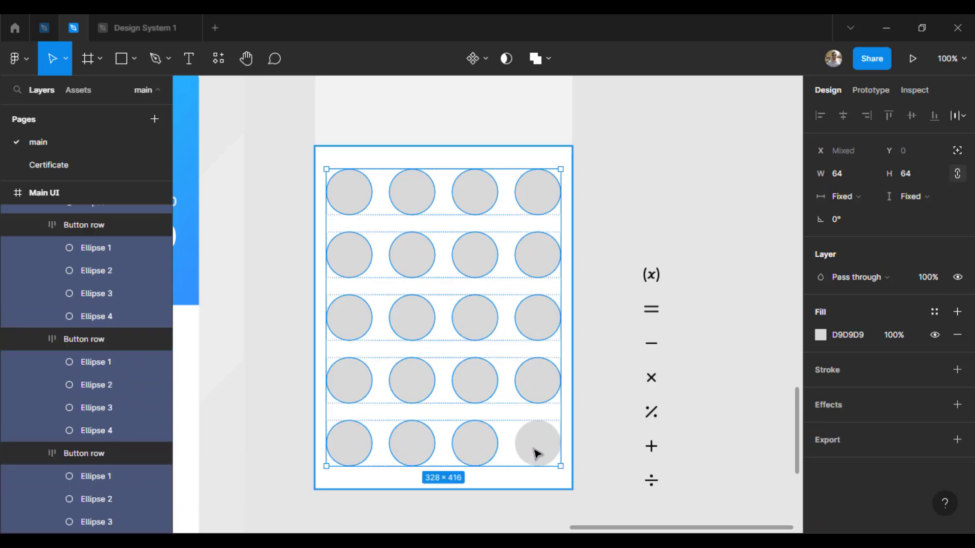
left_click(533, 453, "shift")
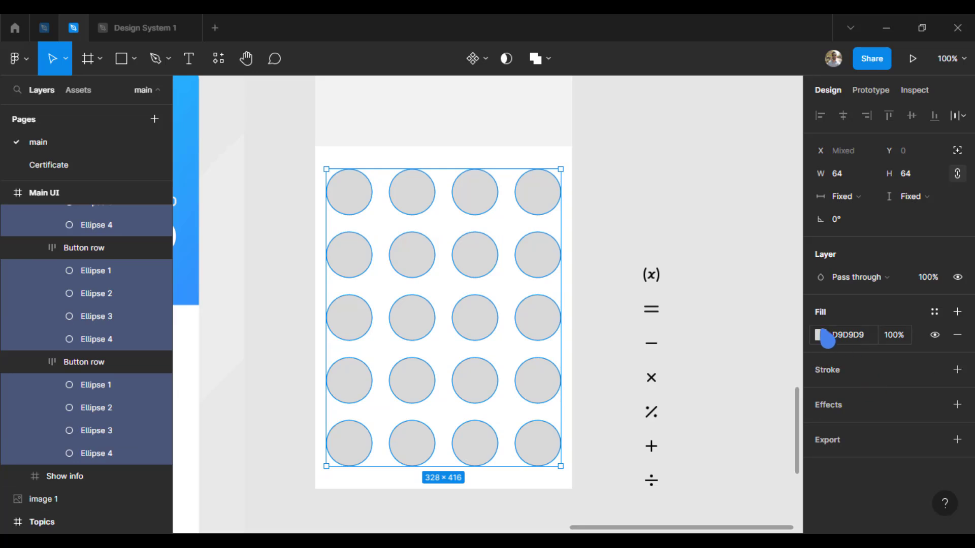
left_click(957, 335)
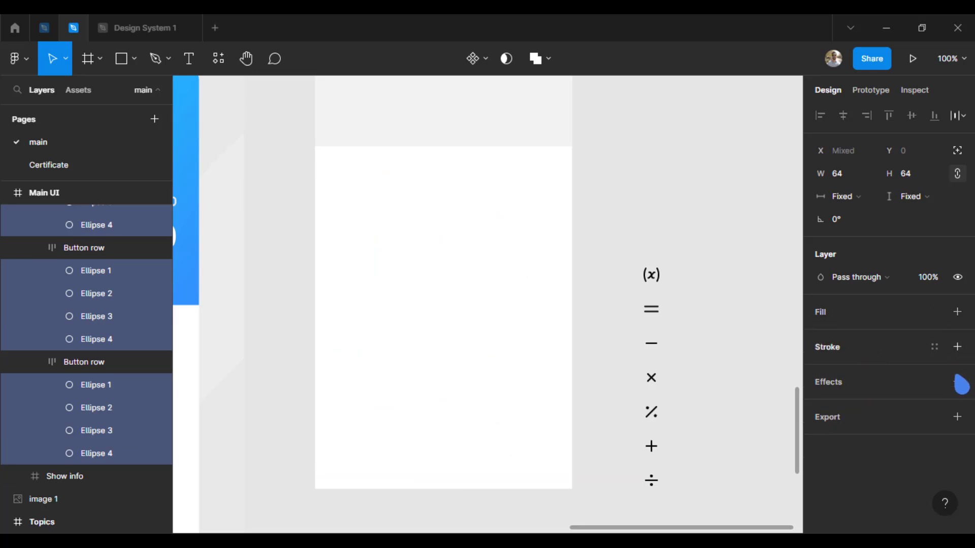
Add a 1 px inside stroke in light grey DADADA to the selected circles
left_click(957, 347)
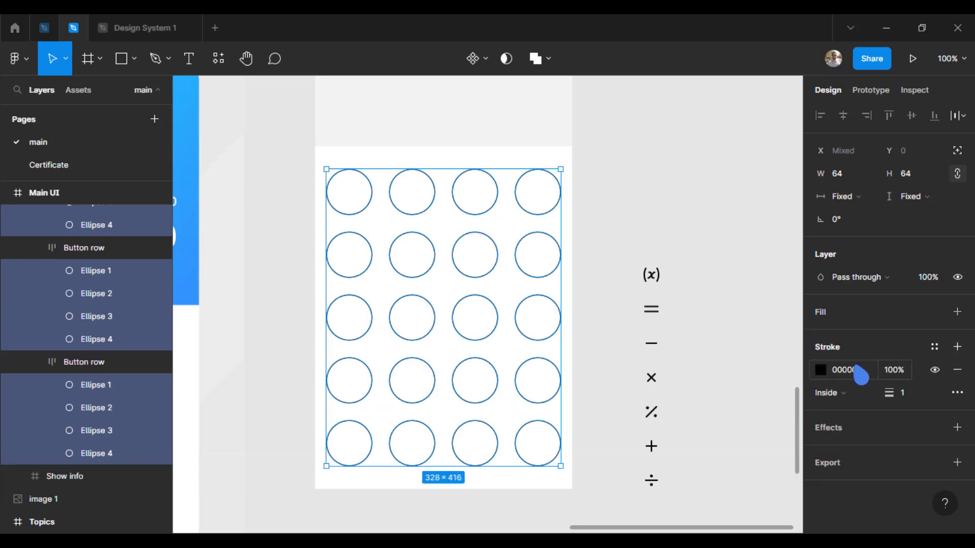
left_click(821, 369)
mouse_move(677, 290)
left_mouse_down()
mouse_move(595, 238)
mouse_move(581, 210)
left_mouse_up()
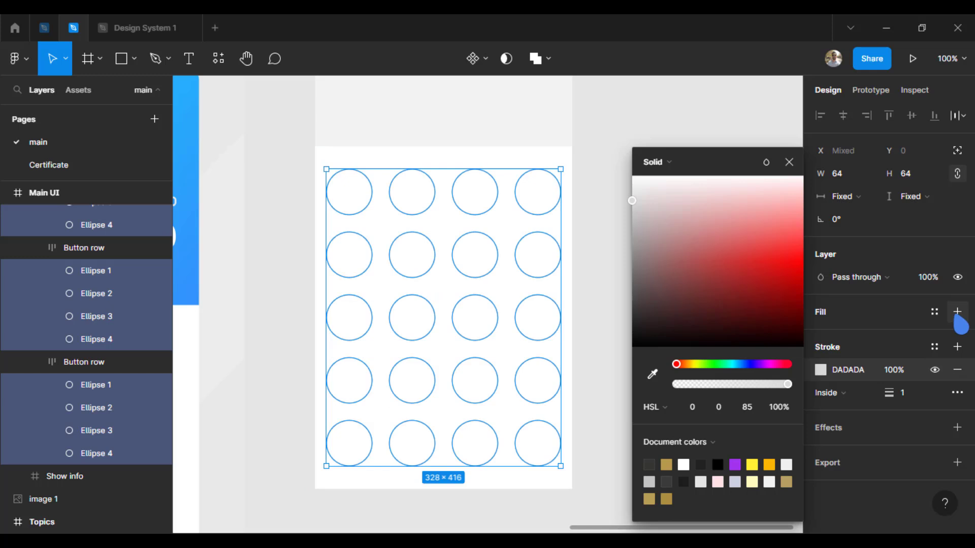
Give the selected circles a new solid fill in a very light, near-white grey
left_click(957, 312)
left_click(821, 334)
left_click_drag(649, 200, 614, 196)
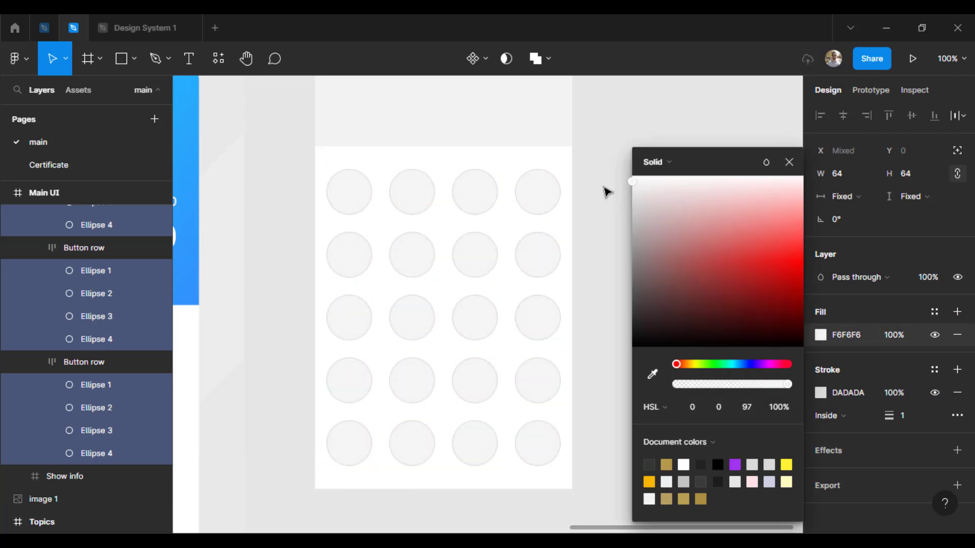
left_click(599, 225)
Add a text layer reading "520 - 70" inside the Show info frame
left_click_drag(453, 336, 456, 255)
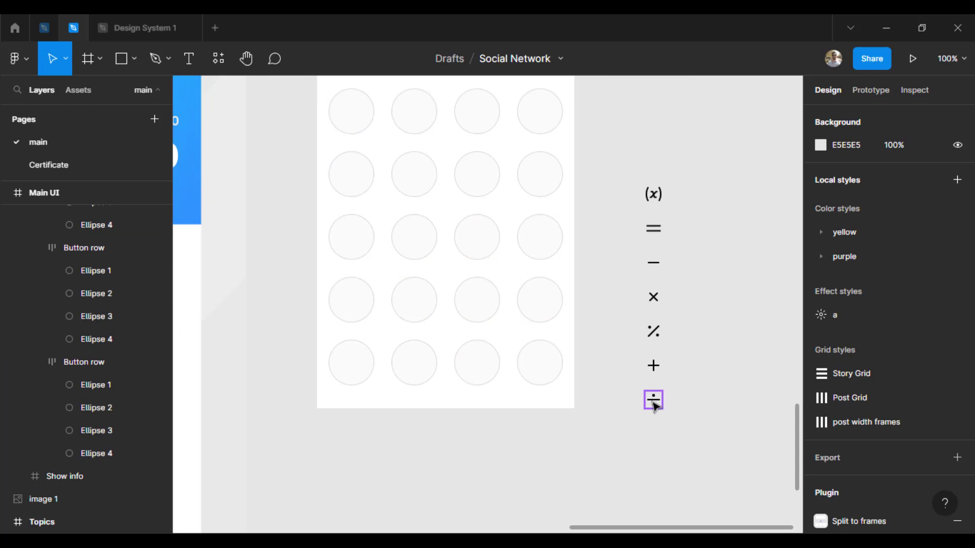
scroll(459, 458, "up", 10)
scroll(392, 442, "left", 4)
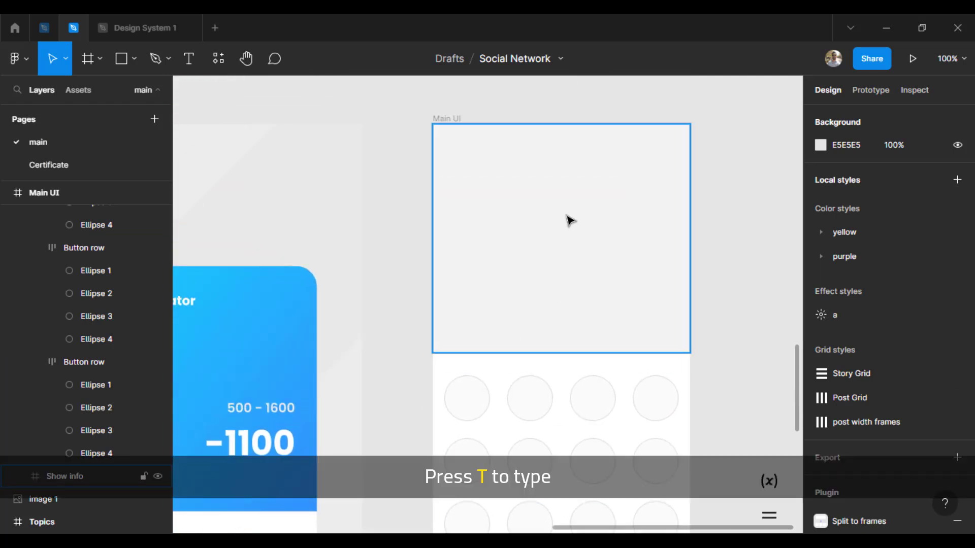
key("t")
left_click(729, 250)
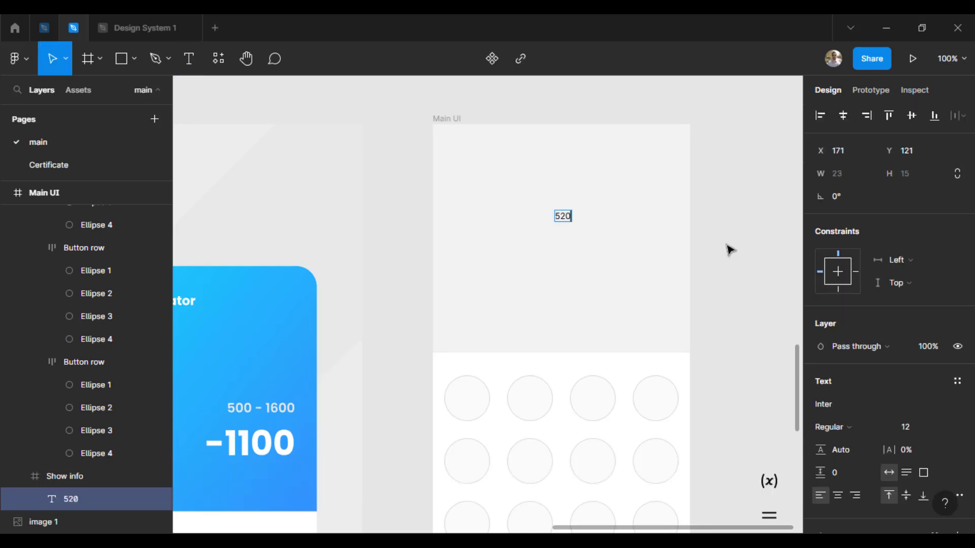
type("520 - 70")
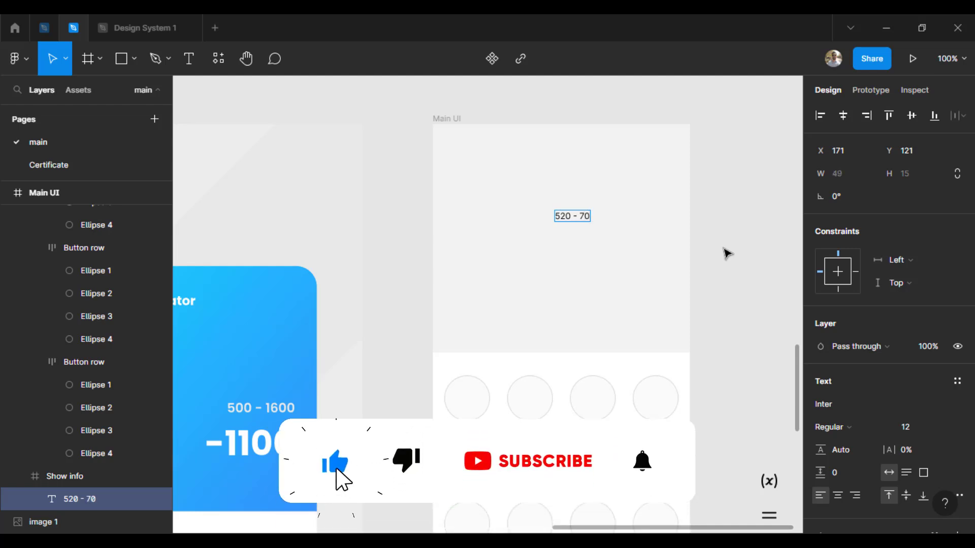
Change the font of the "520 - 70" text to Lexend
left_click(843, 427)
left_click(798, 387)
left_click(834, 402)
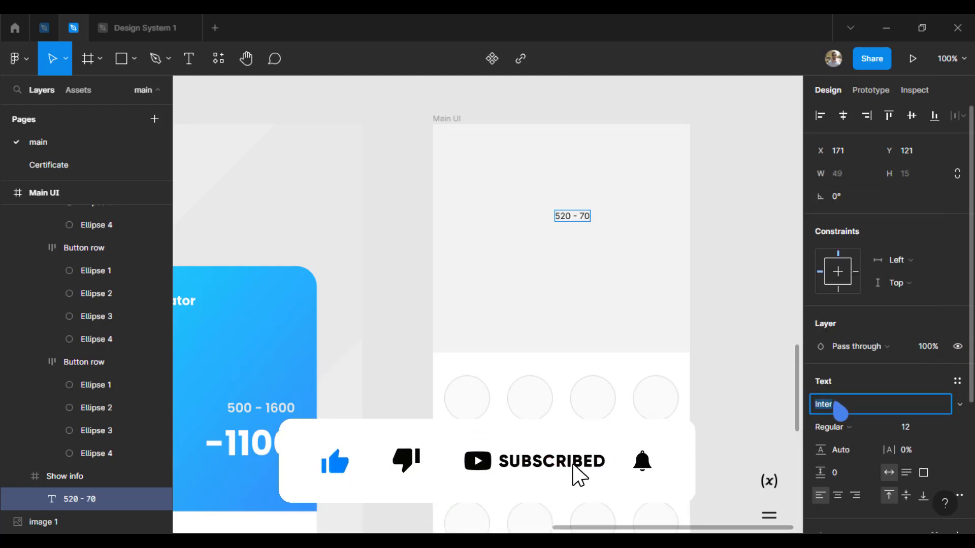
type("Lex")
key("Return")
left_click(576, 223)
left_click(847, 402)
type("Lexcnd")
key("Return")
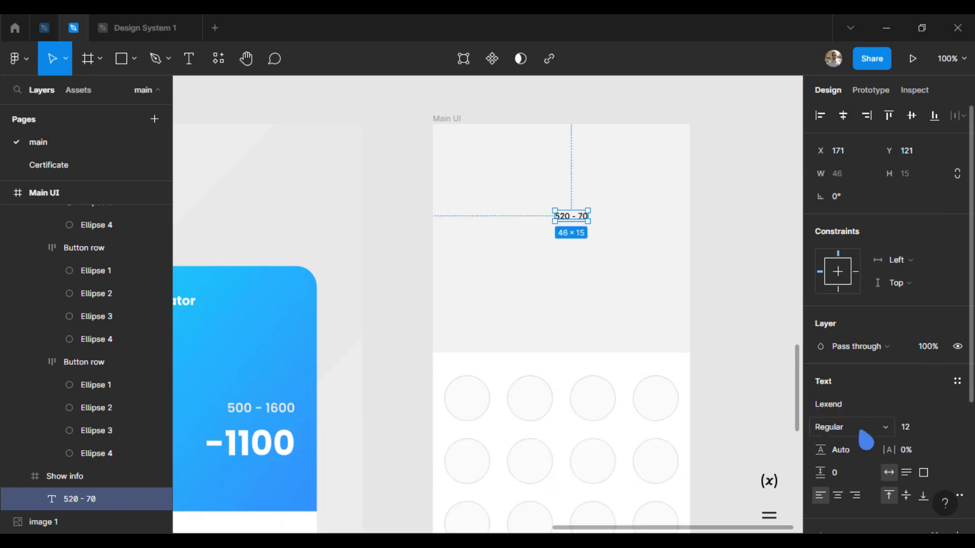
Set the "520 - 70" text to Medium weight at size 24 and move it toward the frame's right edge
left_click(863, 432)
left_click(863, 416)
left_click(906, 427)
type("24")
key("Return")
left_click_drag(596, 220, 644, 213)
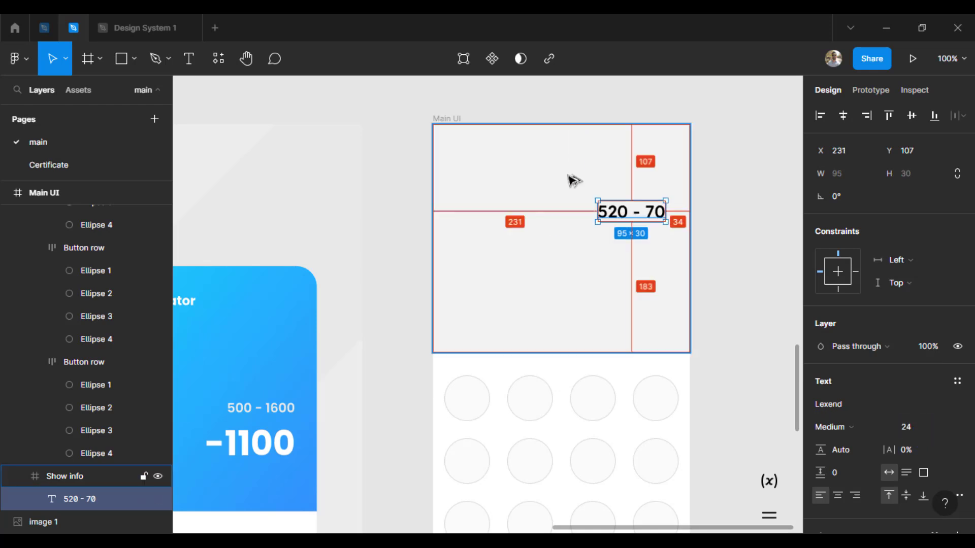
Change the fill of the "520 - 70" text to dark grey 696969
scroll(855, 457, "down", 5)
left_click(820, 409)
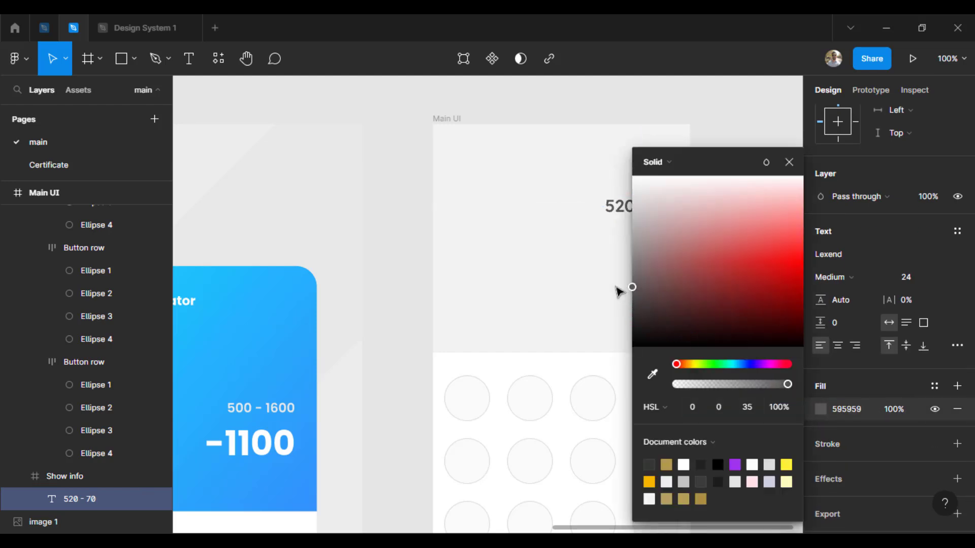
left_click_drag(615, 287, 612, 280)
left_click(789, 162)
Duplicate the "520 - 70" text directly below the original and delete the surplus copy beside it
double_click(648, 208)
key("Escape")
left_click_drag(646, 208, 573, 257)
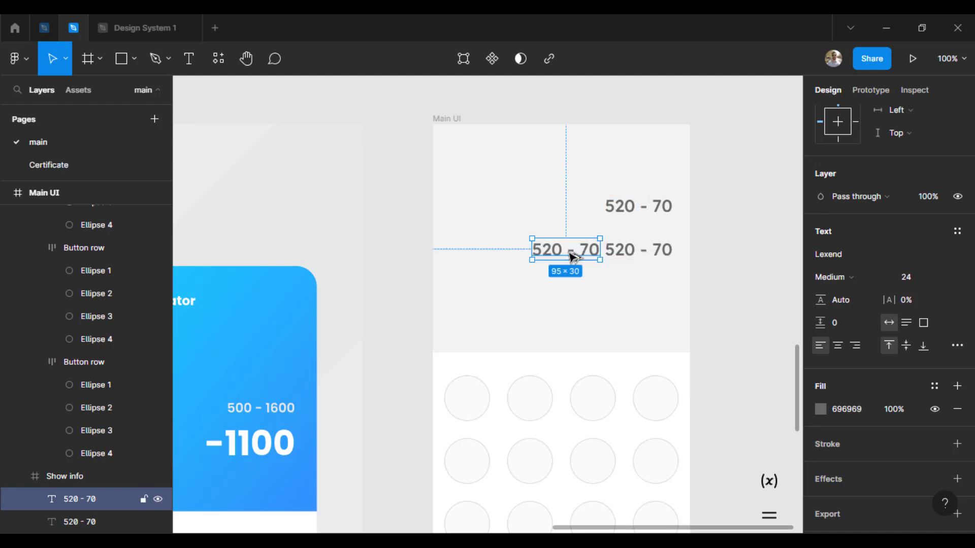
key("Delete")
Replace the content of the lower text copy with "450"
double_click(660, 250)
type("۴۵")
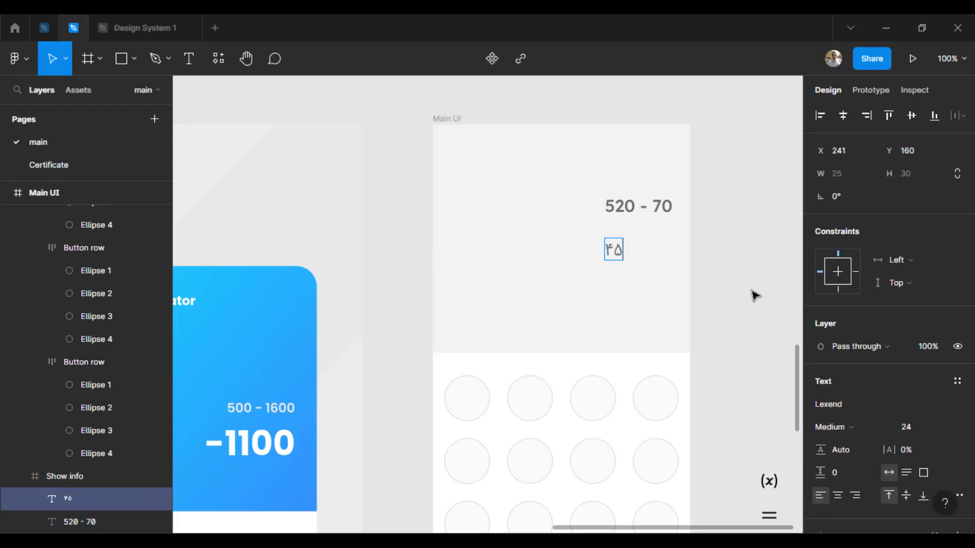
type("0")
key("Escape")
Set the "450" text to size 40 and move it to the frame's lower right, at about X 262, Y 246
left_click(906, 427)
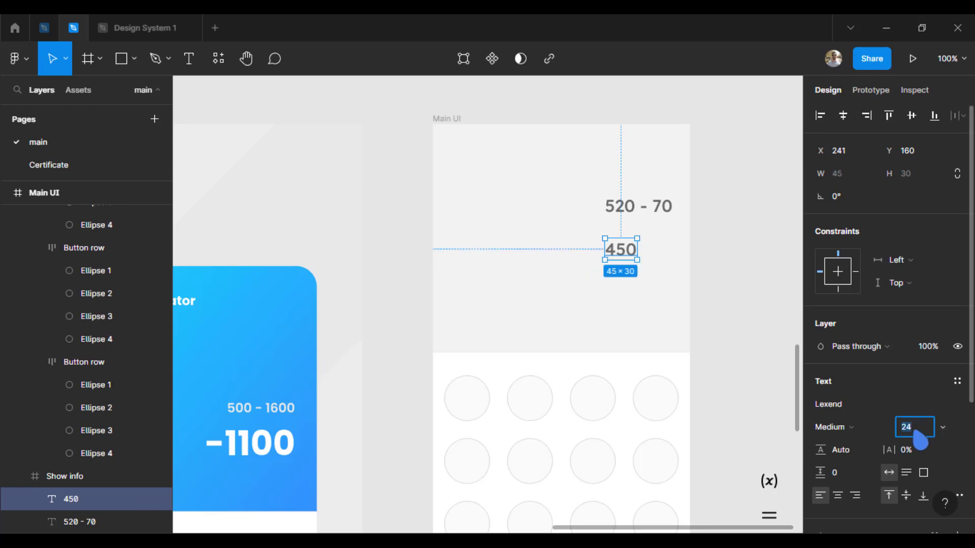
type("40")
key("Return")
left_click_drag(632, 262, 647, 321)
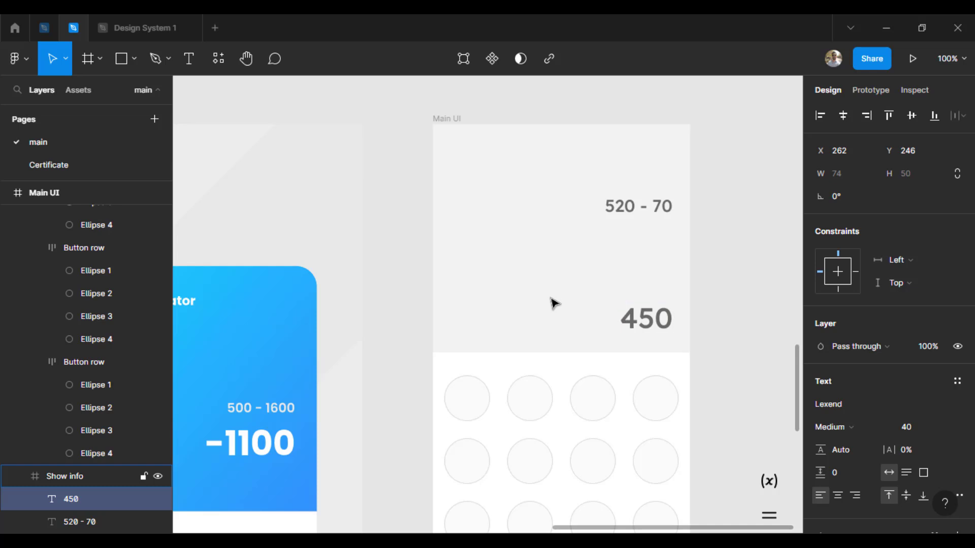
Change the weight of the "450" text to SemiBold
scroll(742, 273, "right", 1)
left_click(735, 377)
double_click(604, 321)
left_click_drag(971, 300, 972, 429)
left_click(847, 243)
left_click(866, 261)
Set the "520 - 70" text to Regular weight and nudge it right to line up with the "450" text's right edge
key("Tab")
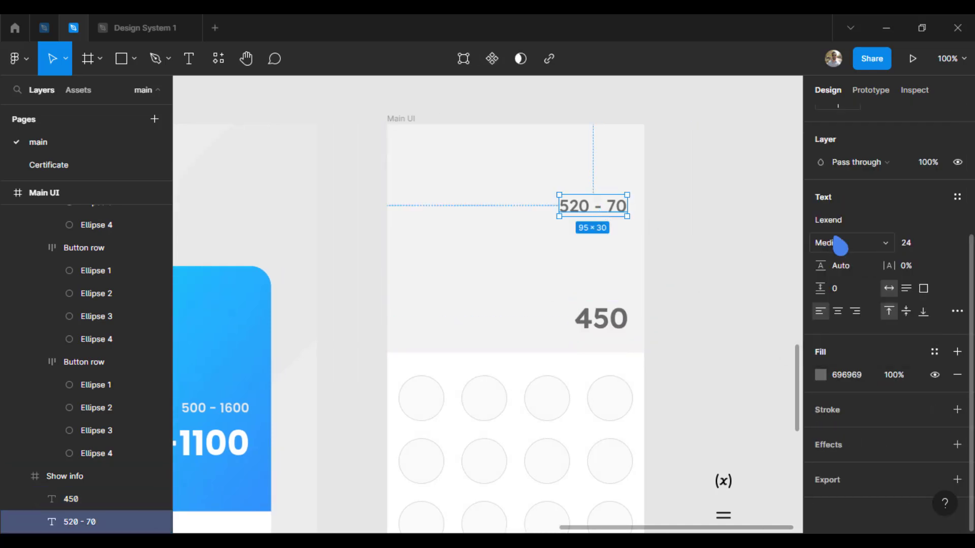
key("Tab")
key("Tab")
key("Right")
key("Right")
key("Right")
key("Right")
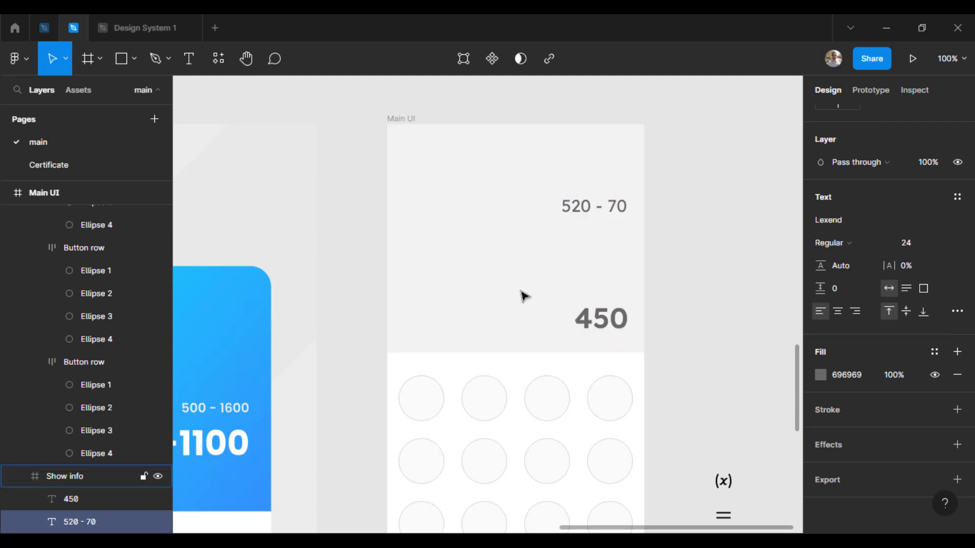
key("Tab")
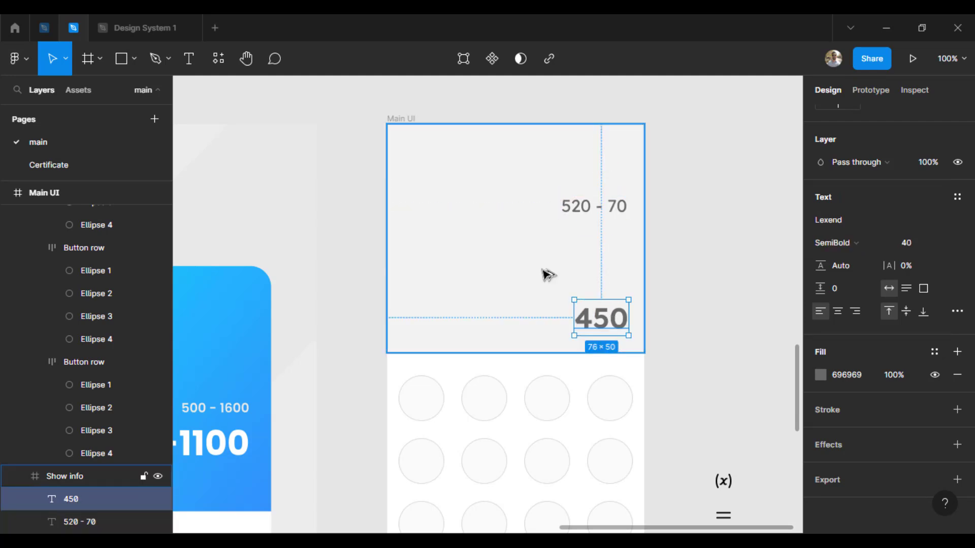
Place a copy of the equals icon inside the Show info frame, just left of the "450" result
scroll(740, 330, "down", 3)
left_click_drag(708, 447, 536, 256)
key("Right")
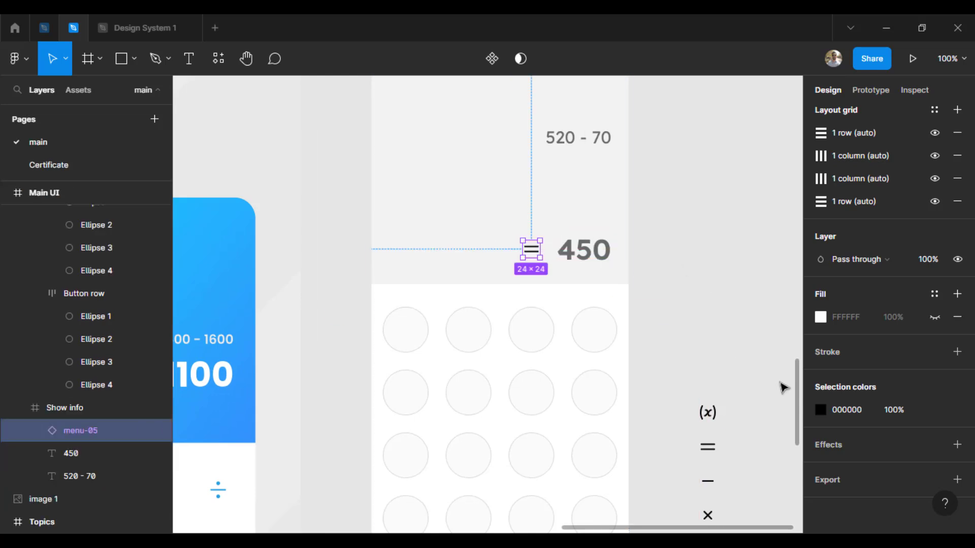
Recolor the placed equals icon with the blue sampled from the reference calculator's gradient header
key("i")
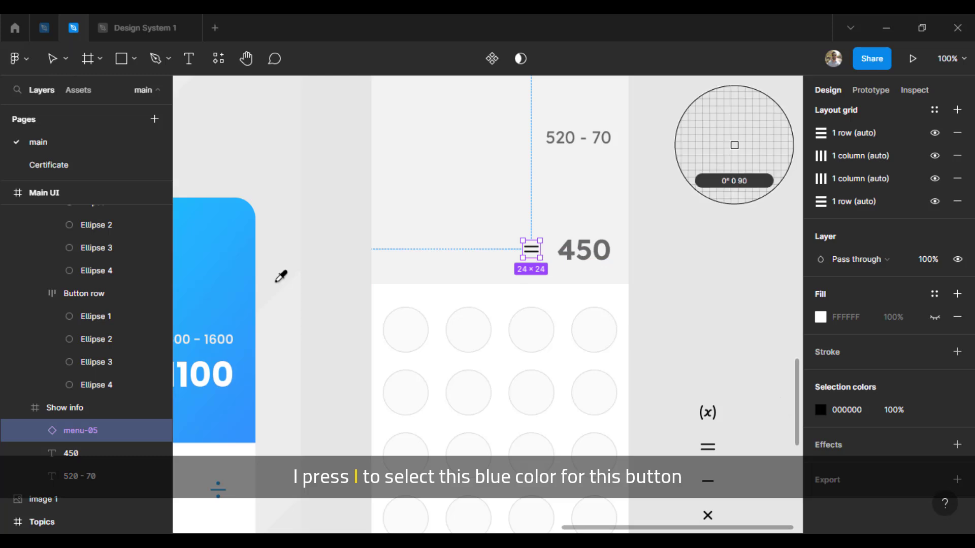
left_click(229, 256)
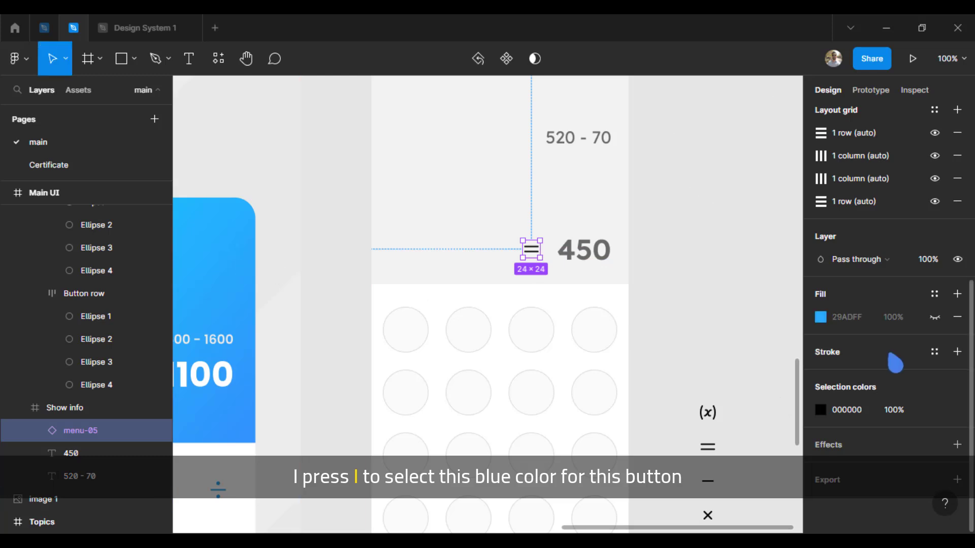
left_click(826, 415)
left_click(652, 374)
left_click(230, 263)
left_click(736, 120)
left_click_drag(714, 273, 712, 306)
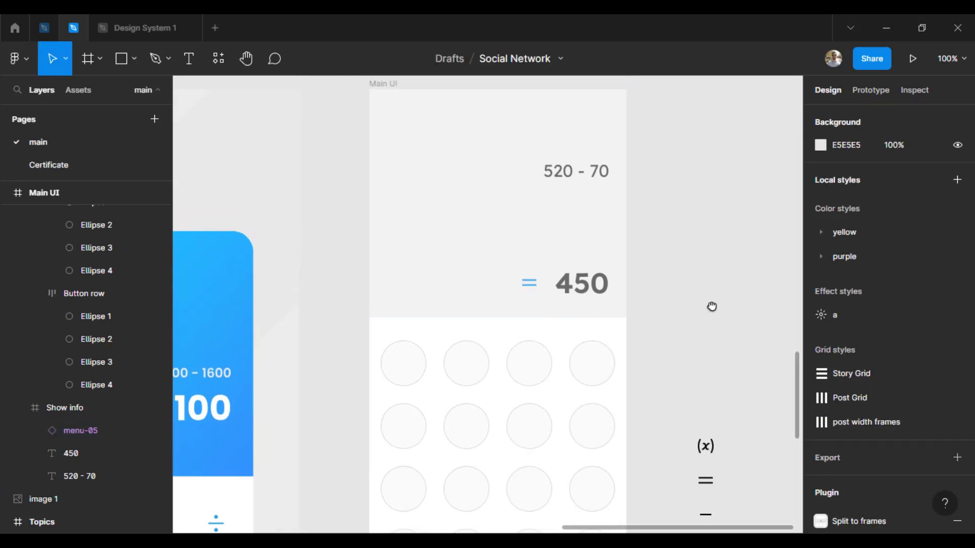
left_click(552, 227)
left_click(821, 519)
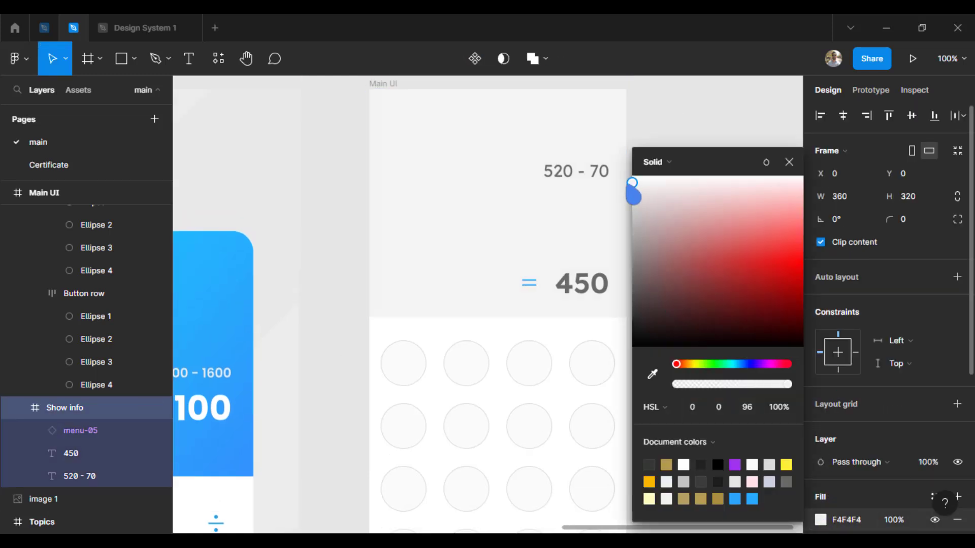
left_click(711, 290)
scroll(548, 163, "down", 5)
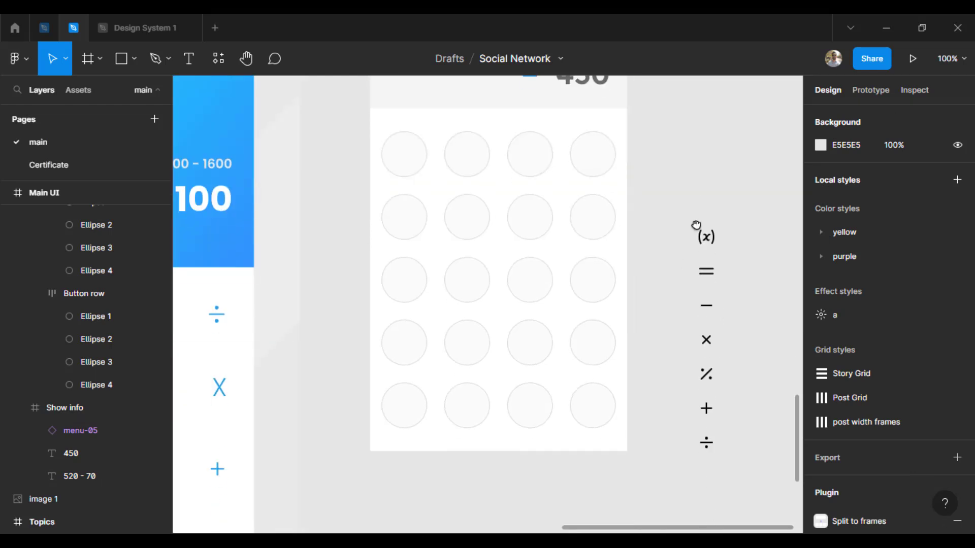
left_click_drag(638, 286, 668, 318)
left_click_drag(468, 378, 578, 330)
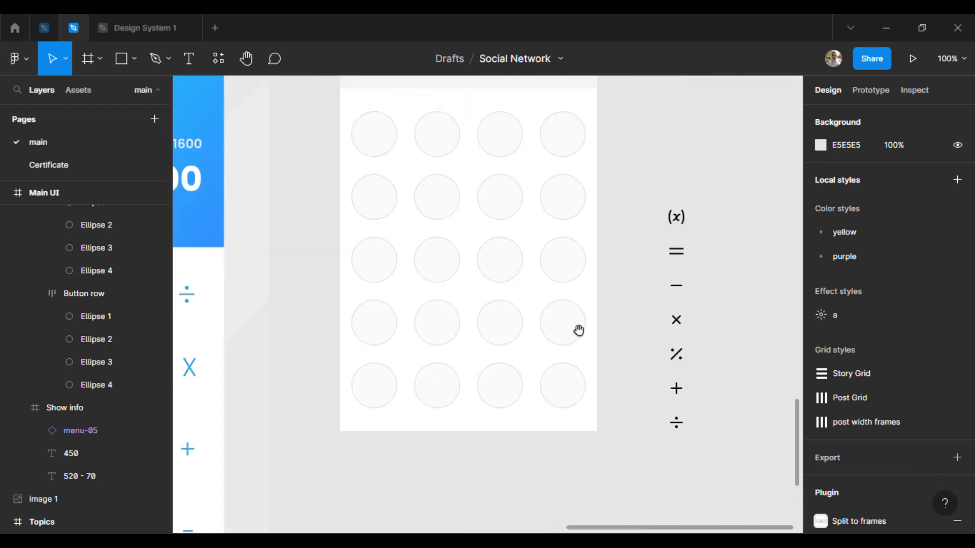
Recolor the seven operator icons beside the Main UI frame with the blue sampled from the reference calculator's gradient header
left_click_drag(688, 465, 644, 210)
scroll(888, 305, "down", 5)
left_click(821, 410)
left_click(652, 374)
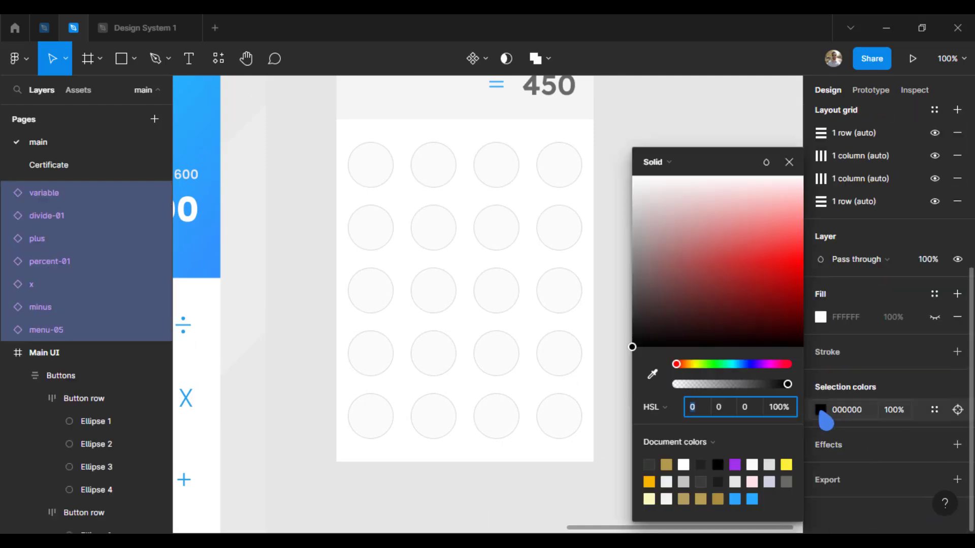
left_click(214, 126)
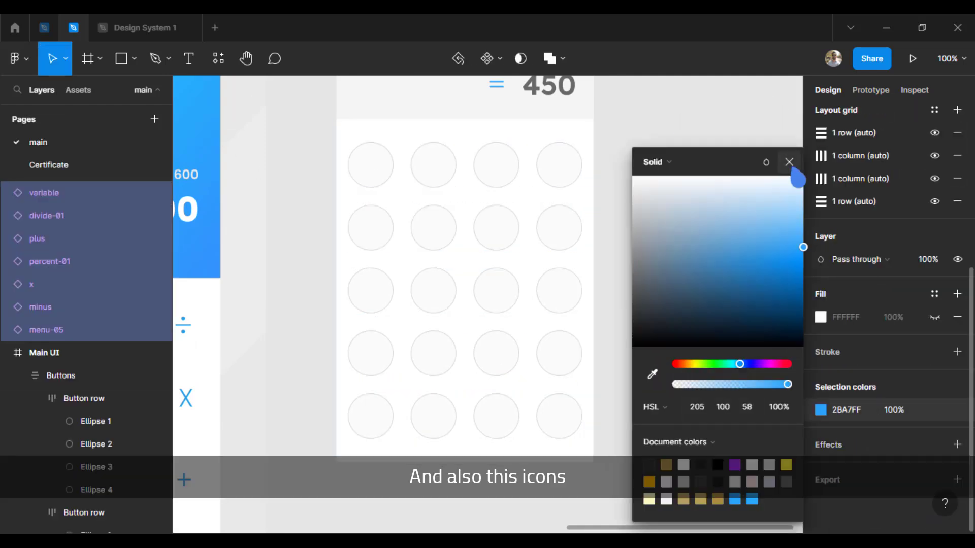
left_click(726, 285)
left_click(726, 345)
Move the loose equals icon into the bottom button row, next to its fourth circle
scroll(660, 279, "down", 2)
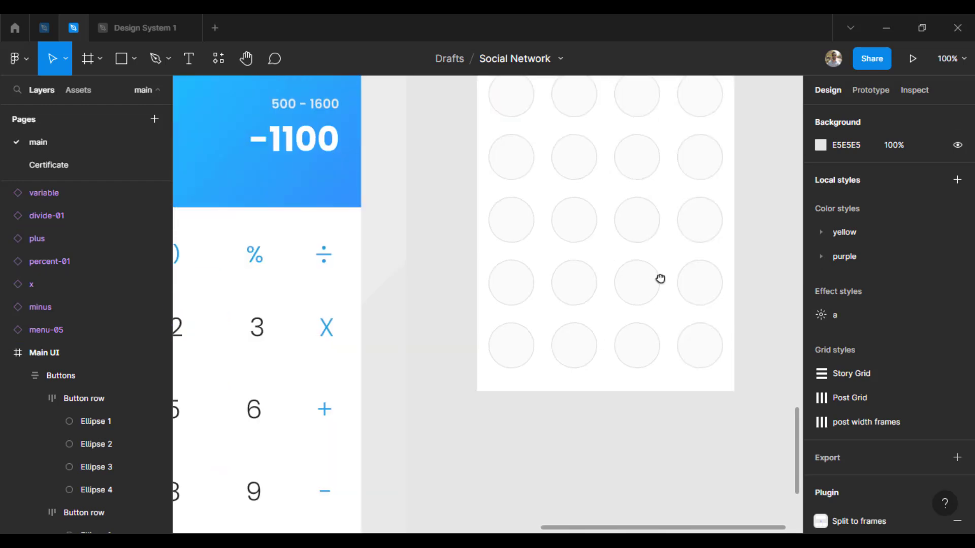
left_click(683, 240)
key("ctrl+x")
left_click(567, 374)
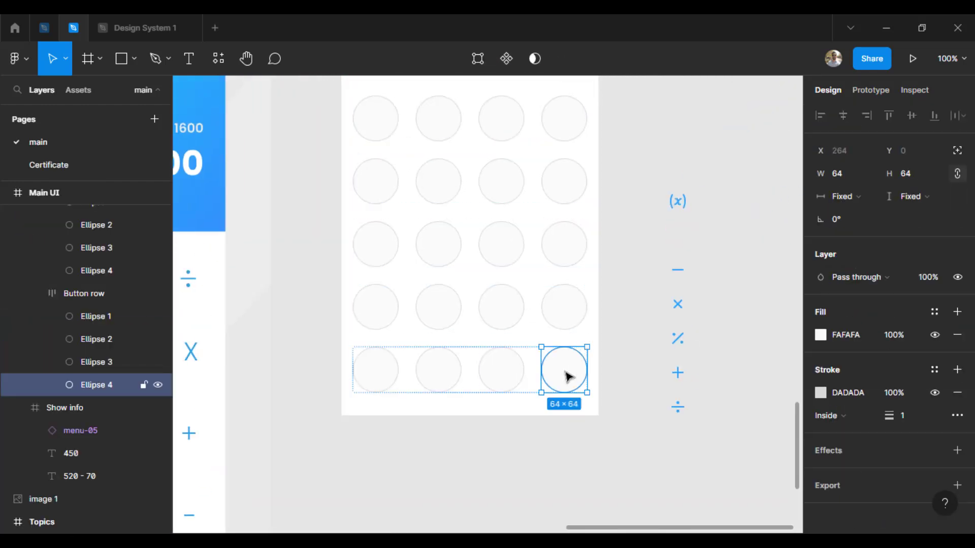
key("ctrl+v")
key("Left")
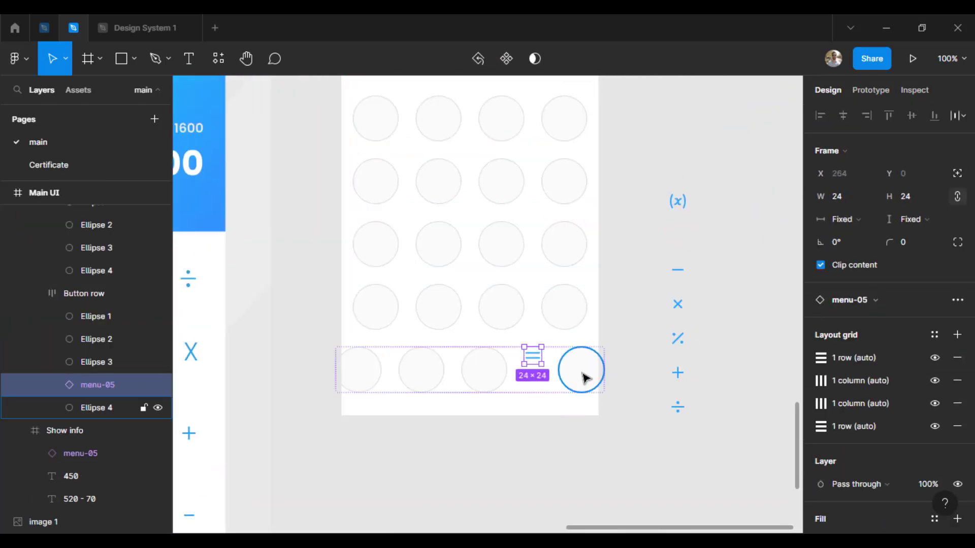
left_click(578, 376, "shift")
key("shift+a")
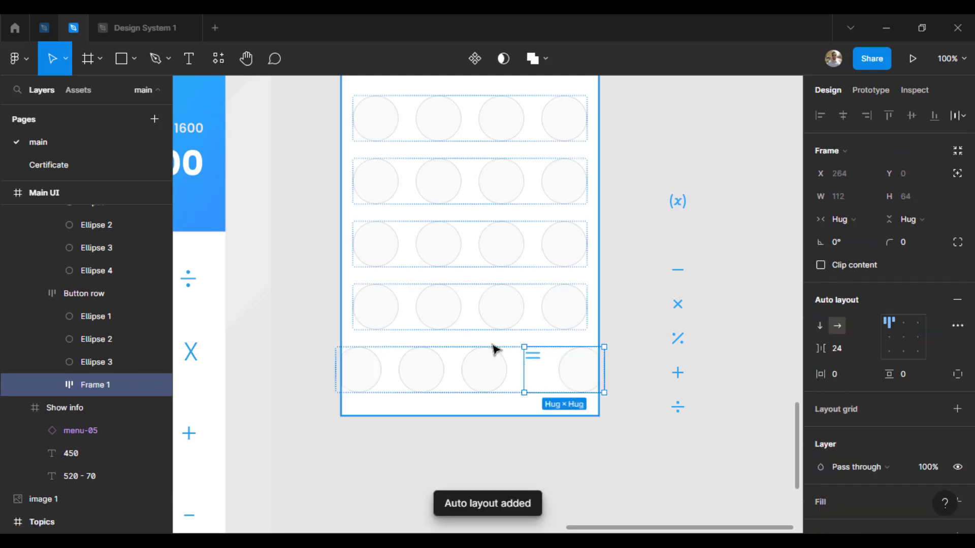
key("ctrl+z")
Give the equals icon absolute position and center it in the last circle of the bottom button row
left_click(530, 355)
key("Right")
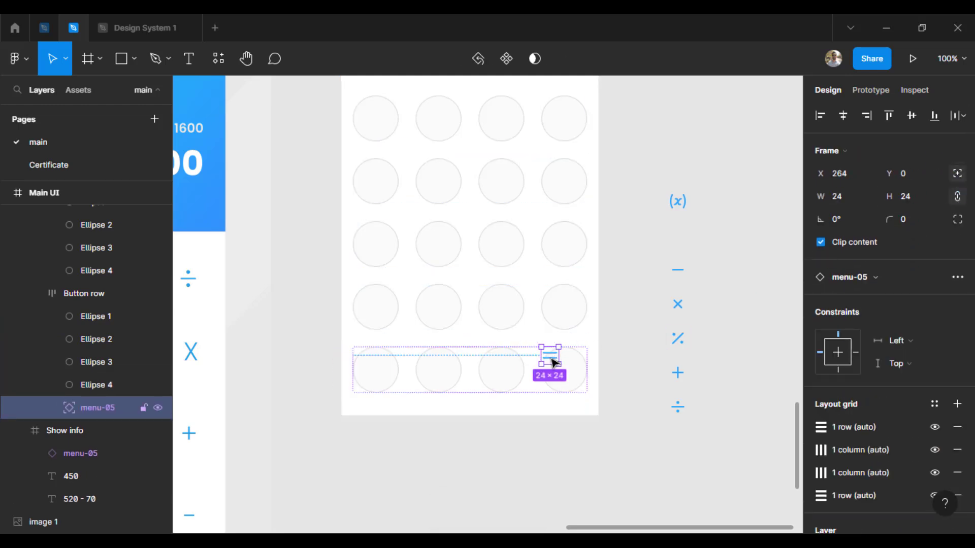
left_click(659, 443)
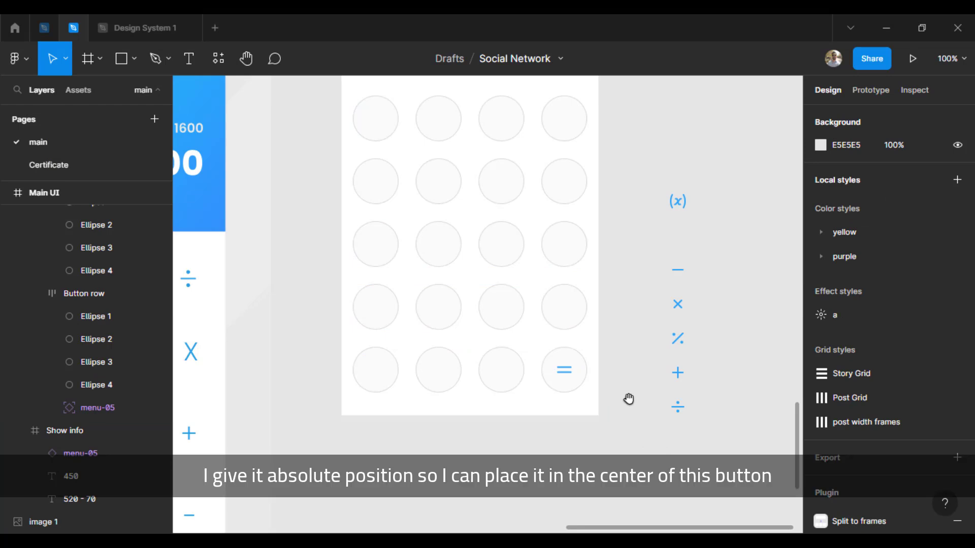
scroll(615, 438, "up", 2)
left_click(581, 422)
left_click(582, 421)
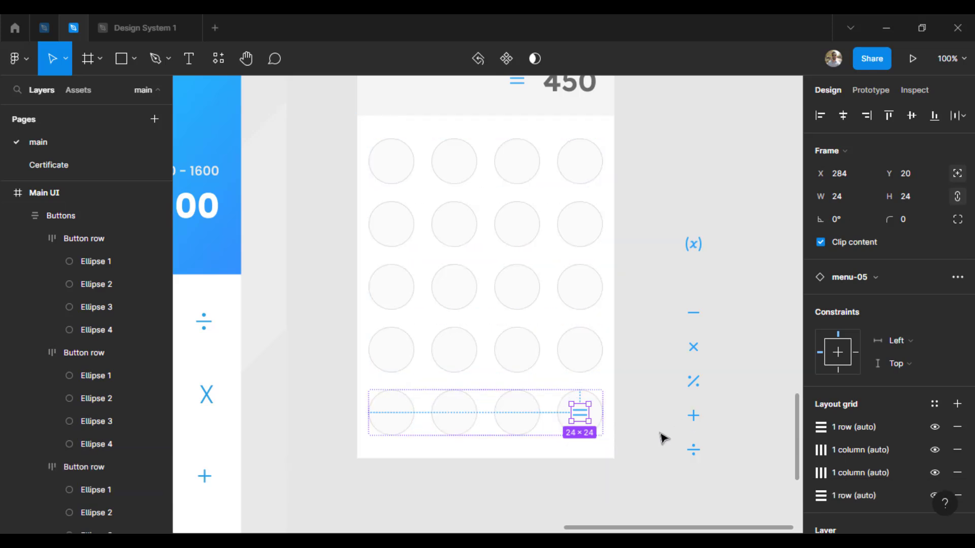
Place the minus icon in the fourth row's last circle and the plus icon in the third row's, both with absolute position
left_click_drag(697, 314, 581, 355)
left_click(954, 196)
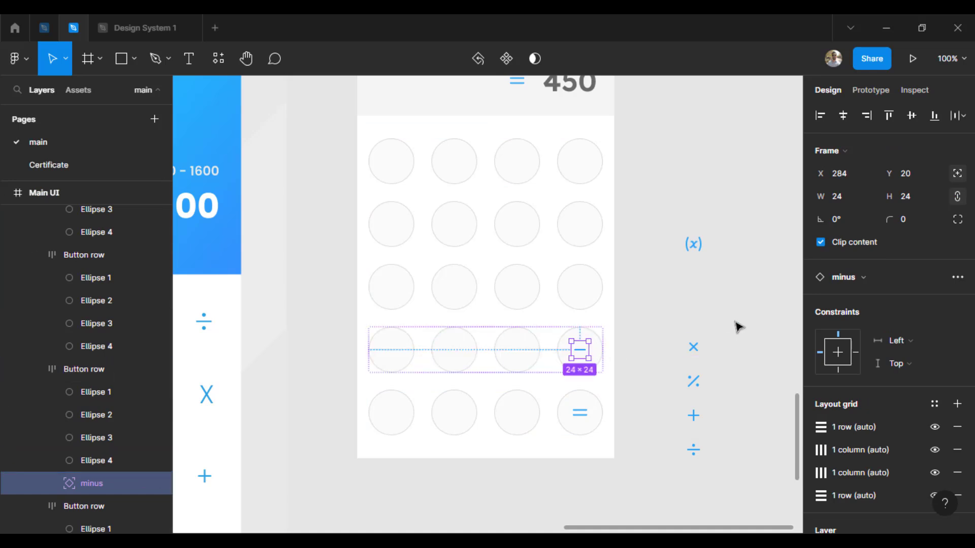
left_click(695, 431)
left_click_drag(693, 415, 581, 287)
left_click(955, 174)
Place the multiply icon in the second row's last circle and the divide icon in the top row's, both with absolute position
left_click_drag(698, 359, 577, 225)
left_click(957, 173)
left_click(694, 345)
left_click_drag(693, 450, 581, 163)
left_click(957, 173)
left_click(683, 172)
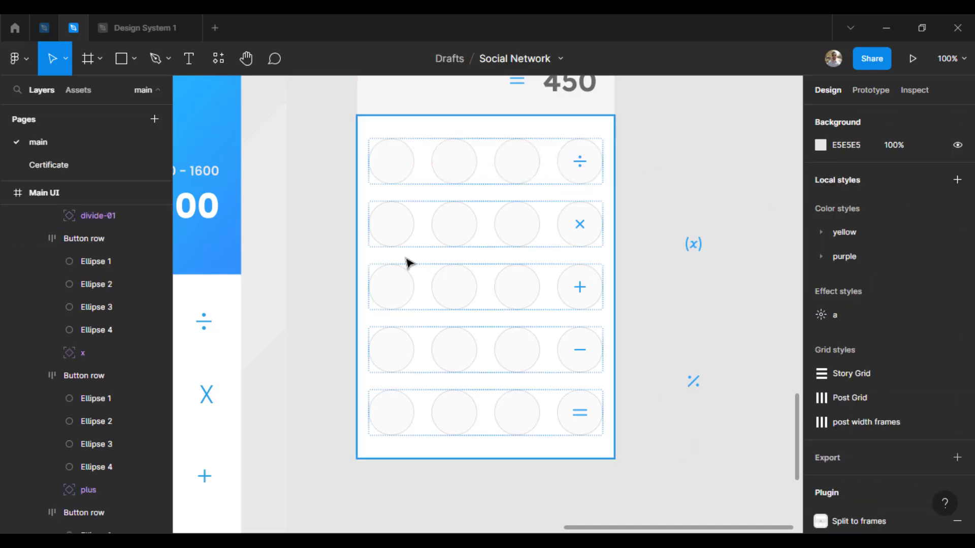
Move the percent and (x) icons into the top button row
scroll(558, 244, "left", 5)
scroll(634, 345, "right", 5)
scroll(687, 426, "up", 1)
left_click_drag(688, 427, 505, 211)
left_click_drag(689, 294, 401, 213)
left_click(513, 203)
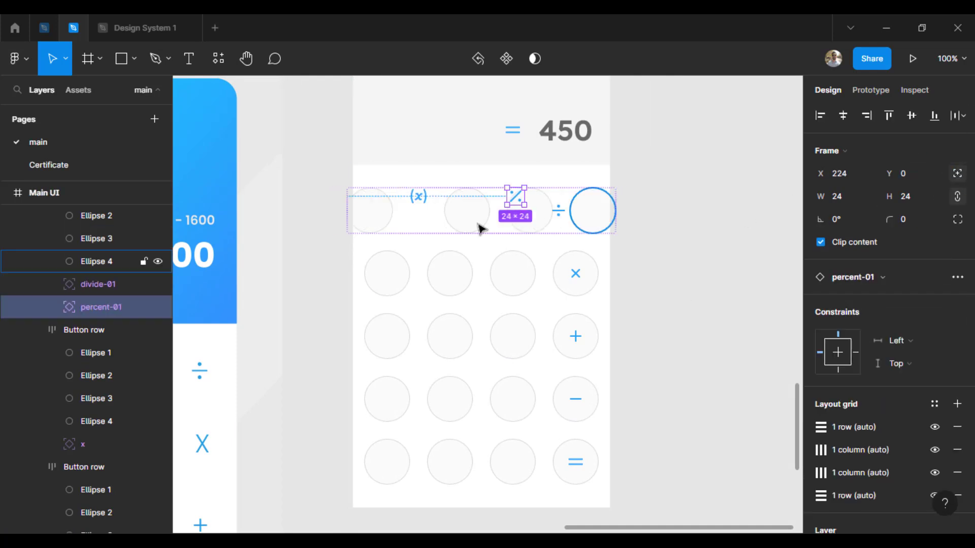
Give the (x) icon absolute position, then center it in the top row's second circle and the percent icon in the third
left_click_drag(518, 201, 528, 215)
left_click(420, 199)
left_click(958, 174)
left_click_drag(441, 205, 451, 211)
left_click(537, 213)
left_click_drag(537, 214, 513, 215)
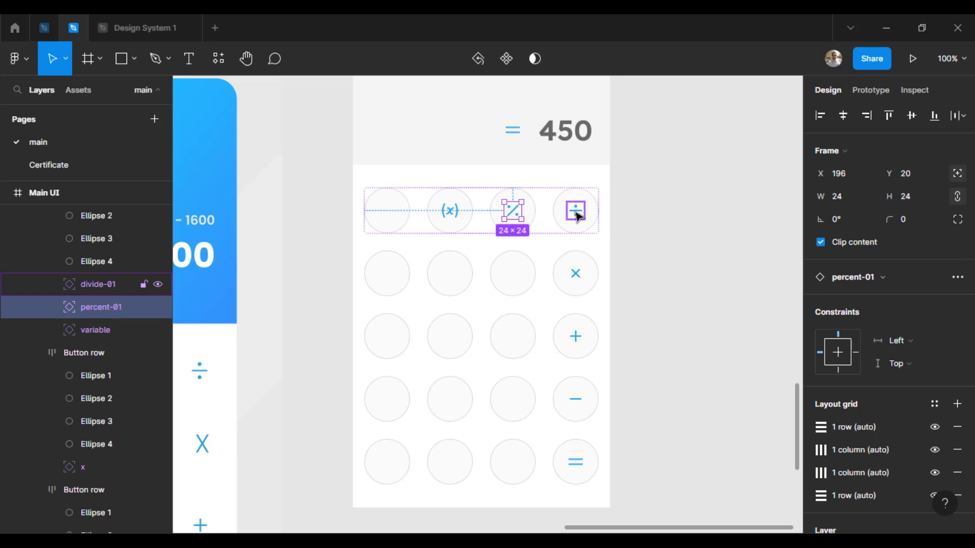
left_click(576, 216)
left_click(675, 250)
Add the text "C" to the top button row in Lexend Regular at size 24
left_click(399, 213)
left_click(398, 213)
key("t")
left_click(387, 209)
type("C")
left_click(843, 371)
left_click(847, 324)
left_click(925, 361)
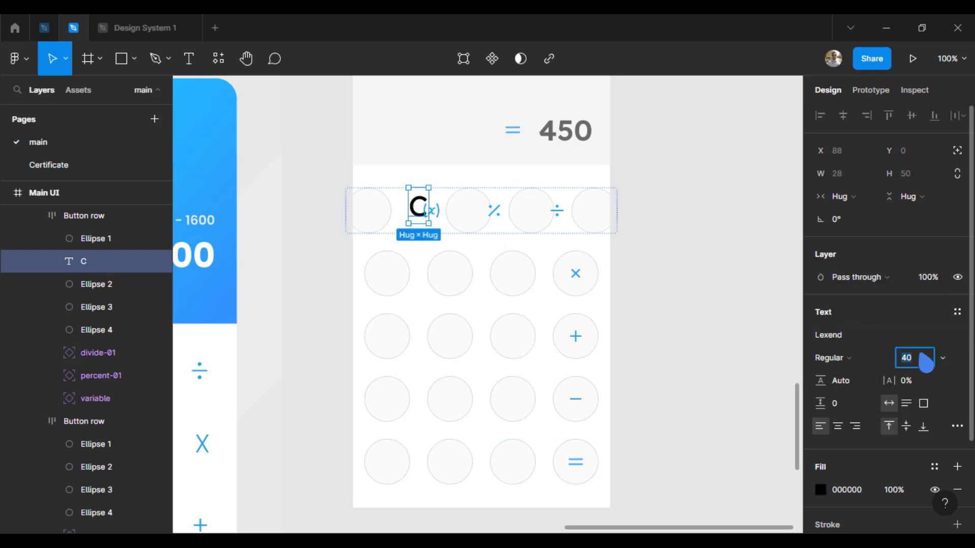
type("24")
key("Return")
Color the "C" text red F31D1D and center it in the top row's first circle with absolute position
left_click(821, 490)
left_click(790, 247)
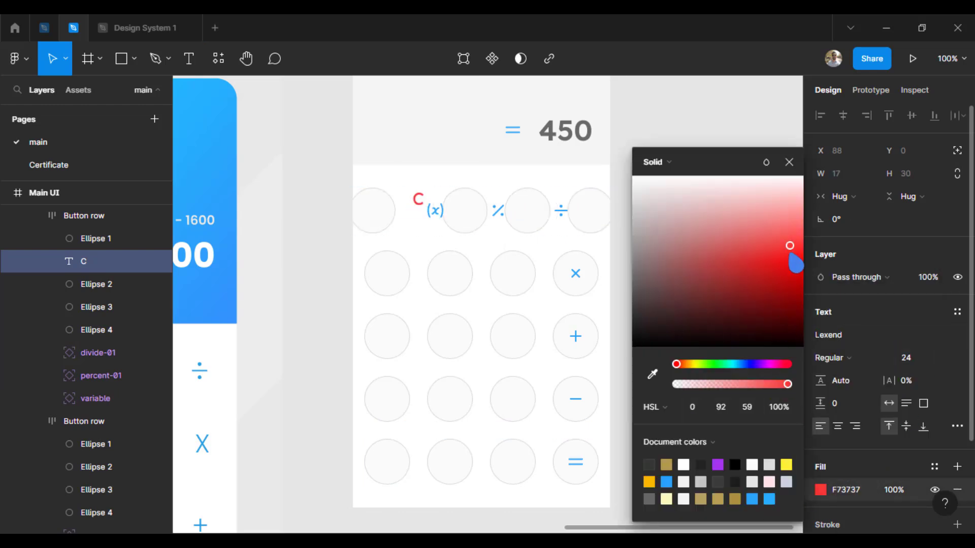
left_click(457, 223)
left_click_drag(418, 200, 392, 220)
left_click(957, 151)
left_click(744, 303)
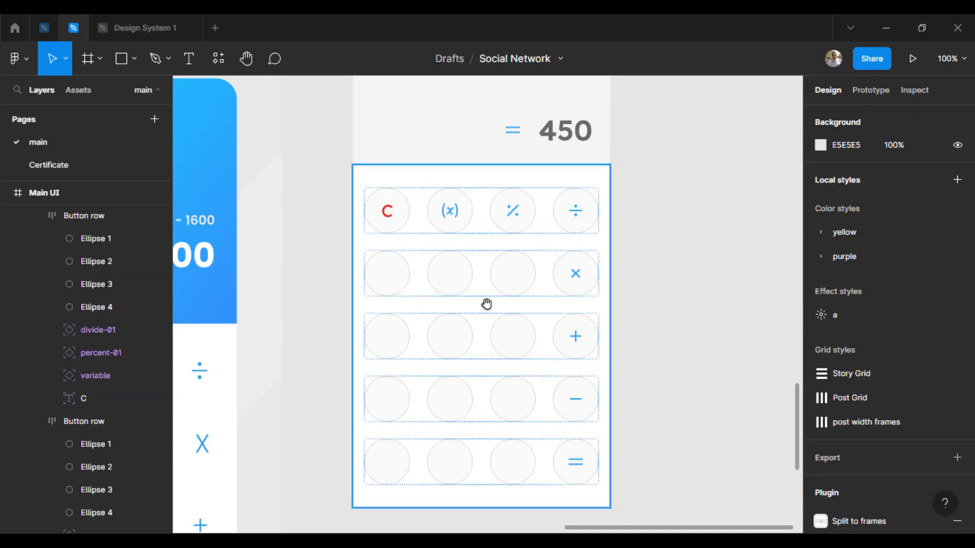
Fill the circle behind the "C" with the red sampled from the letter
triple_click(395, 221)
left_click(408, 220)
left_click_drag(436, 265, 496, 337)
scroll(457, 290, "up", 2)
left_click_drag(457, 289, 420, 349)
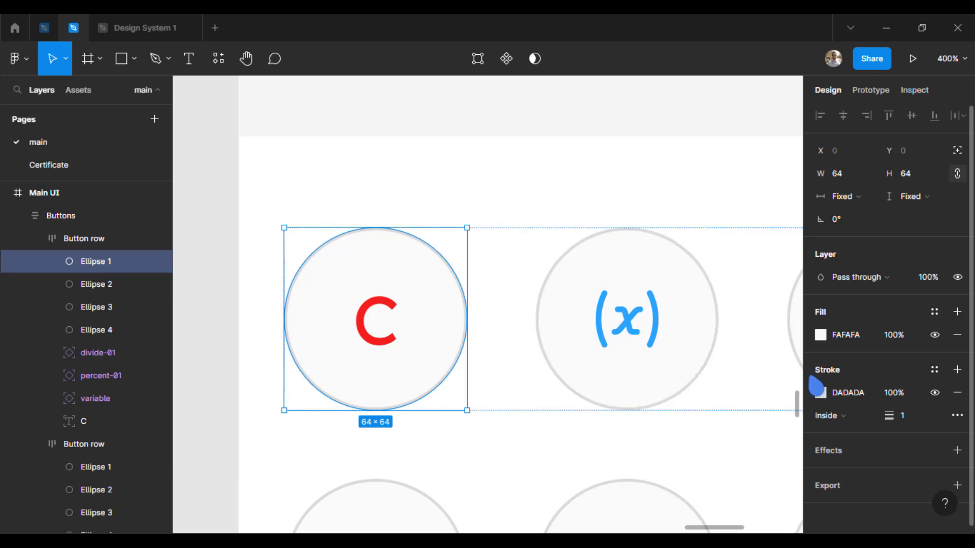
left_click(373, 302)
Set the "C" text to white FFFFFF and remove the stroke from the red circle behind it
left_click(387, 311)
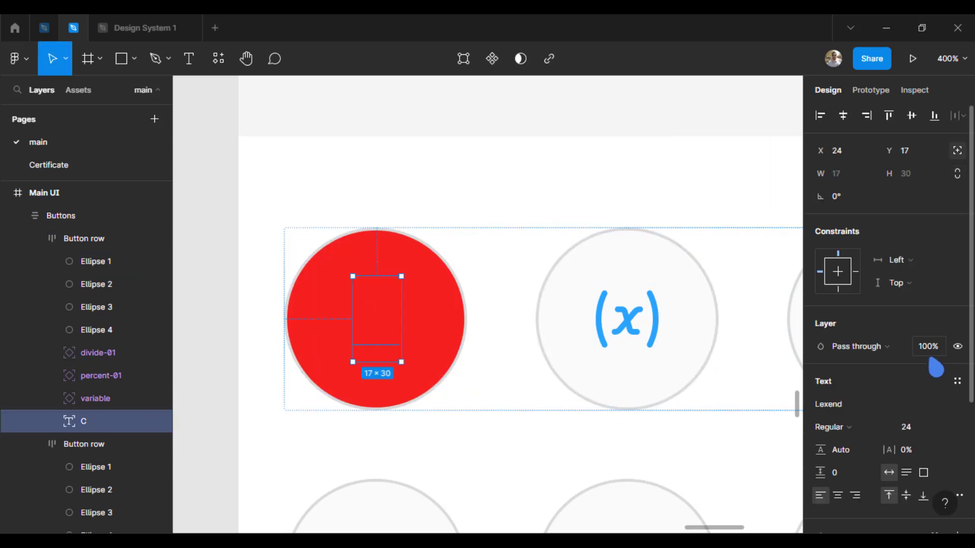
scroll(964, 446, "down", 4)
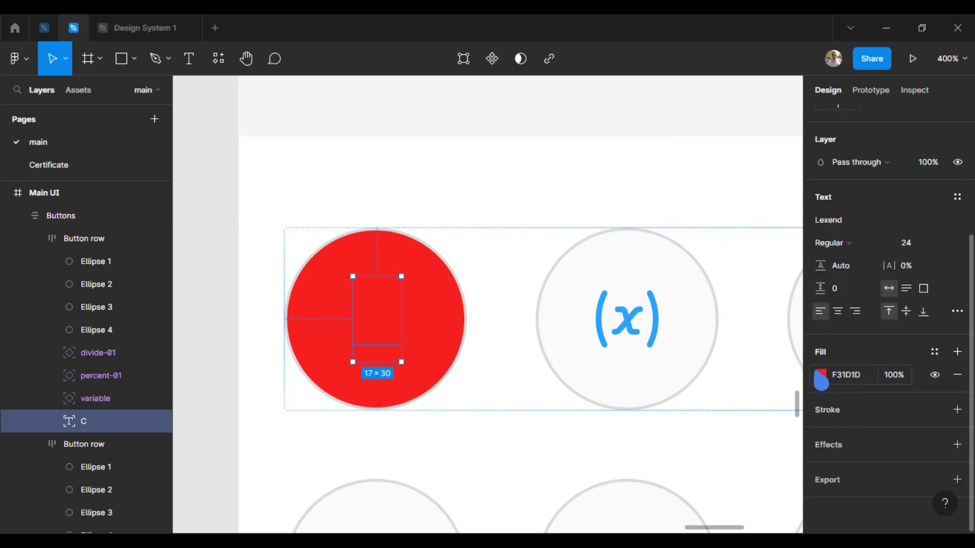
left_click(820, 375)
left_click_drag(696, 283, 533, 83)
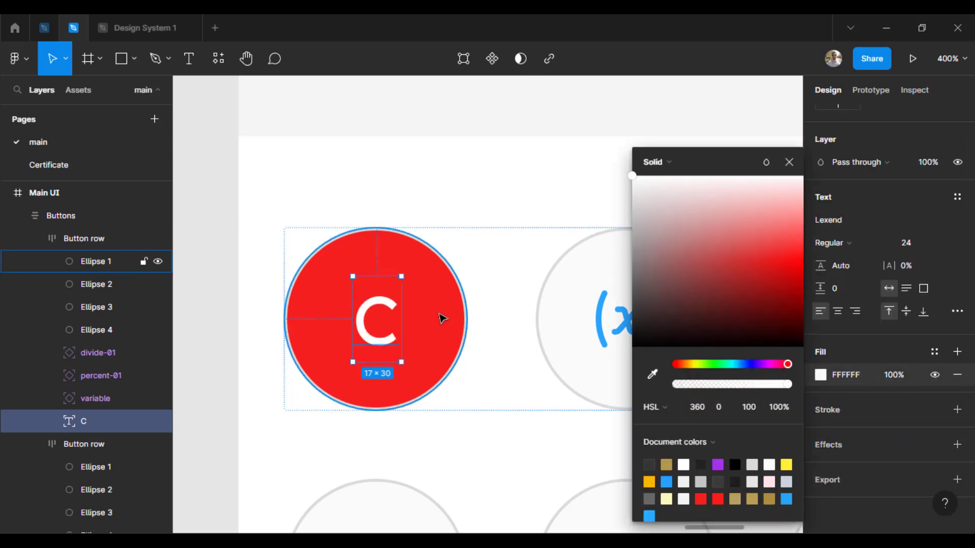
left_click(442, 319)
left_click(957, 387)
Change the weight of the "C" text to Medium
left_click(215, 288)
key("ctrl+0")
mouse_move(700, 379)
left_mouse_down()
mouse_move(654, 303)
mouse_move(569, 269)
left_mouse_up()
left_click(328, 198, "ctrl")
left_click(858, 429)
left_click(861, 430)
left_click(850, 426)
left_click(851, 409)
left_click(734, 357)
double_click(322, 210)
left_click(683, 309)
Add the text "00" to the bottom button row between its second and third circles
left_click_drag(416, 340, 447, 404)
key("ctrl+plus")
scroll(446, 405, "down", 3)
key("t")
left_click(594, 496)
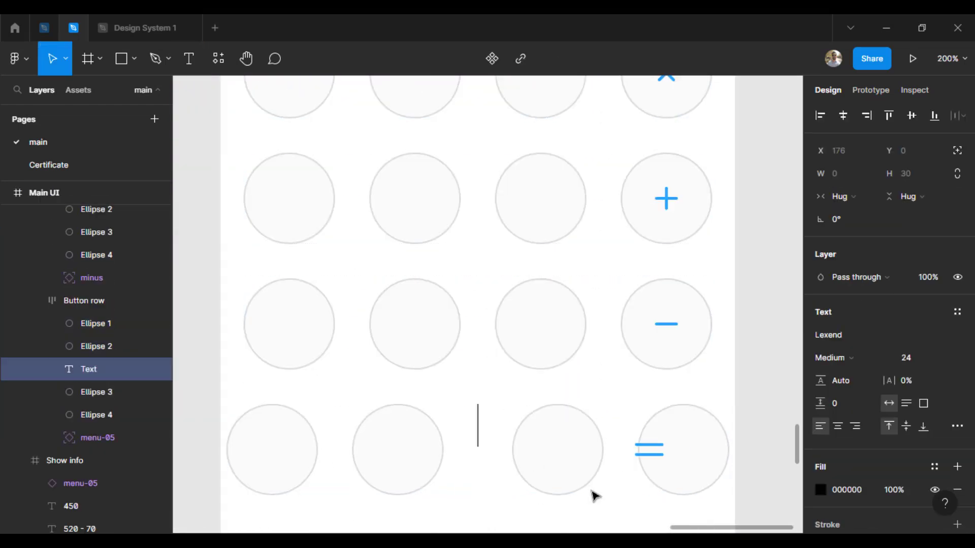
type("00")
scroll(605, 502, "down", 2)
key("Escape")
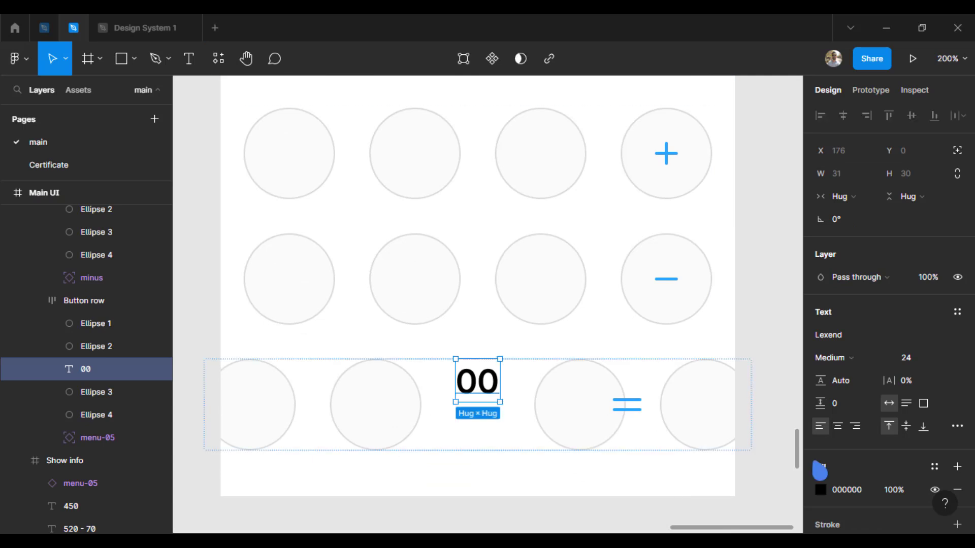
Recolor the "00" text to gray 646464
left_click(821, 491)
left_click_drag(631, 344, 574, 285)
left_click(789, 162)
Make two copies of the "00" text within the bottom row and change them to "0" and "."
left_click_drag(480, 390, 441, 391, "alt")
double_click(444, 395)
type("0")
key("Escape")
left_click_drag(296, 507, 317, 475)
left_click_drag(526, 258, 494, 261, "alt")
double_click(501, 265)
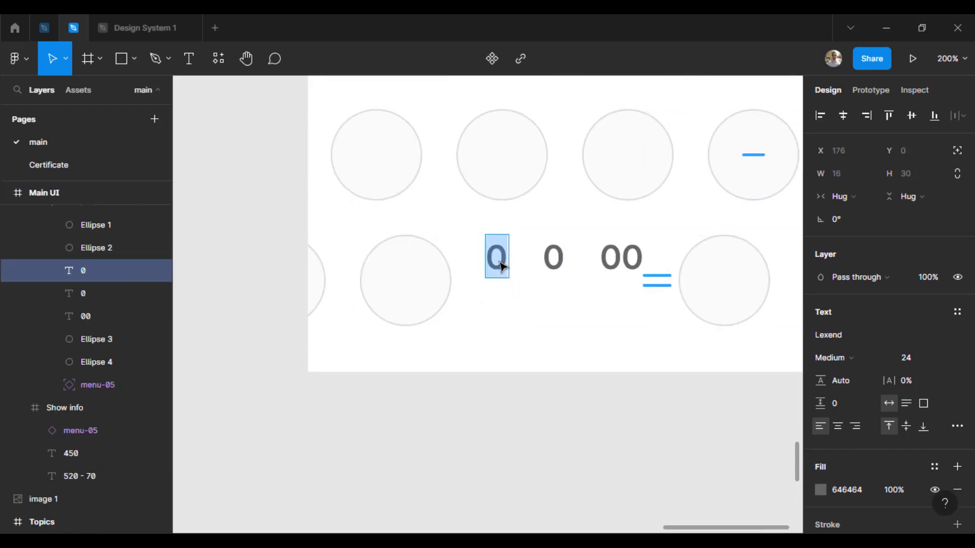
type(".")
key("Escape")
Give the ".", "0" and "00" texts absolute position and center them in the bottom row's first, second and third circles
left_click_drag(619, 409, 559, 443)
left_click(486, 291, "shift")
left_click(555, 291, "shift")
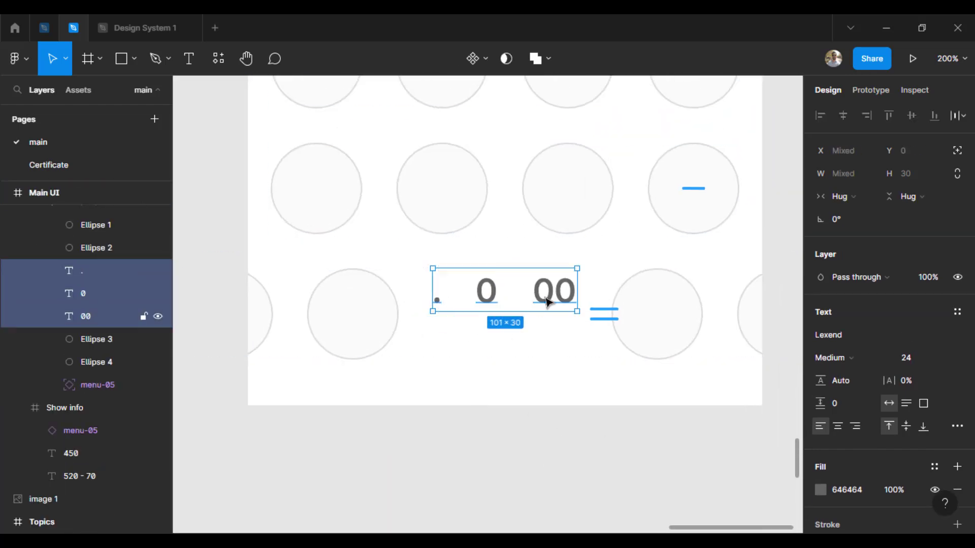
left_click(957, 150)
left_click(589, 462)
left_click_drag(526, 300, 320, 320)
left_click(455, 450)
left_click_drag(577, 294, 442, 315)
left_click_drag(640, 290, 573, 320)
Copy the "00" text into the first three circles of the fourth button row
scroll(574, 321, "up", 1)
left_click_drag(574, 369, 584, 247, "alt")
scroll(598, 248, "up", 2)
scroll(83, 285, "up", 3)
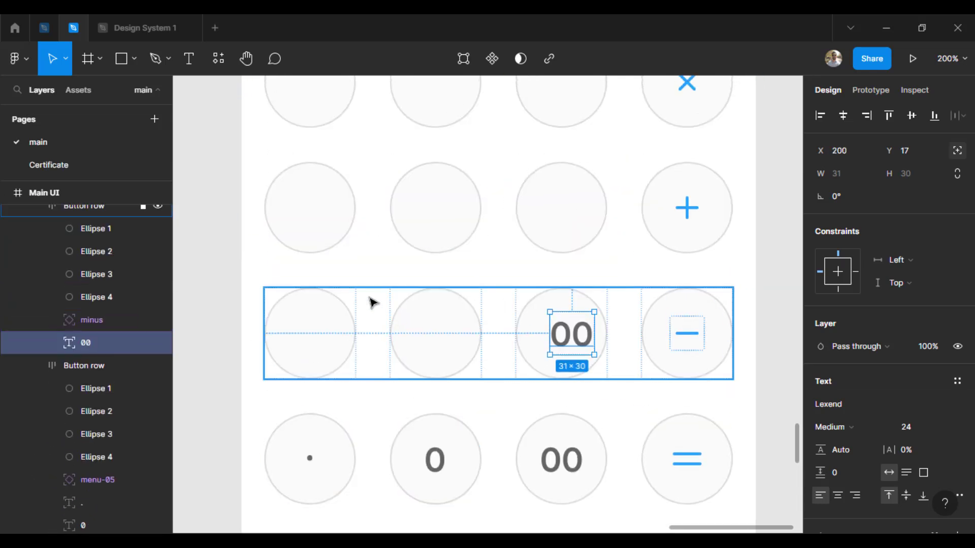
left_click(370, 299)
left_click(587, 343)
left_click_drag(570, 344, 310, 342, "alt")
Change the fourth row's texts to "1", "2" and "3" and center them in their circles
double_click(311, 337)
type("1")
double_click(420, 335)
type("2")
double_click(561, 335)
type("3")
left_click_drag(408, 335, 435, 339)
left_click_drag(550, 333, 561, 333)
Copy the "1", "2" and "3" texts up into the first three circles of the third row
left_click(436, 334, "shift")
left_click(311, 334, "shift")
left_click_drag(311, 334, 315, 220, "alt")
Change the third row's texts to "4", "5" and "6" and center them in their circles
double_click(314, 219)
type("4")
double_click(435, 210)
type("5")
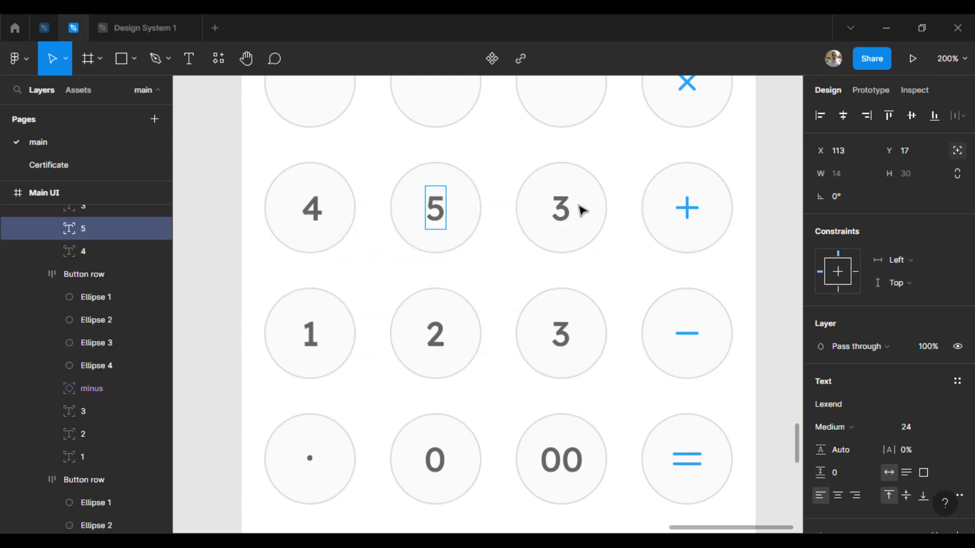
double_click(565, 212)
type("6")
key("Escape")
scroll(533, 246, "up", 3)
left_click_drag(315, 272, 317, 284)
mouse_move(435, 277)
left_mouse_down()
mouse_move(438, 287)
mouse_move(436, 278)
left_mouse_up()
Copy the "4", "5" and "6" texts up into the first three circles of the second row
left_click(562, 278)
left_click(435, 281, "shift")
left_click(308, 277, "shift")
left_click_drag(308, 277, 317, 161)
scroll(374, 215, "up", 5)
Change the second row's texts to "7", "8" and "9", center them in their circles and save the file
double_click(317, 338)
type("7")
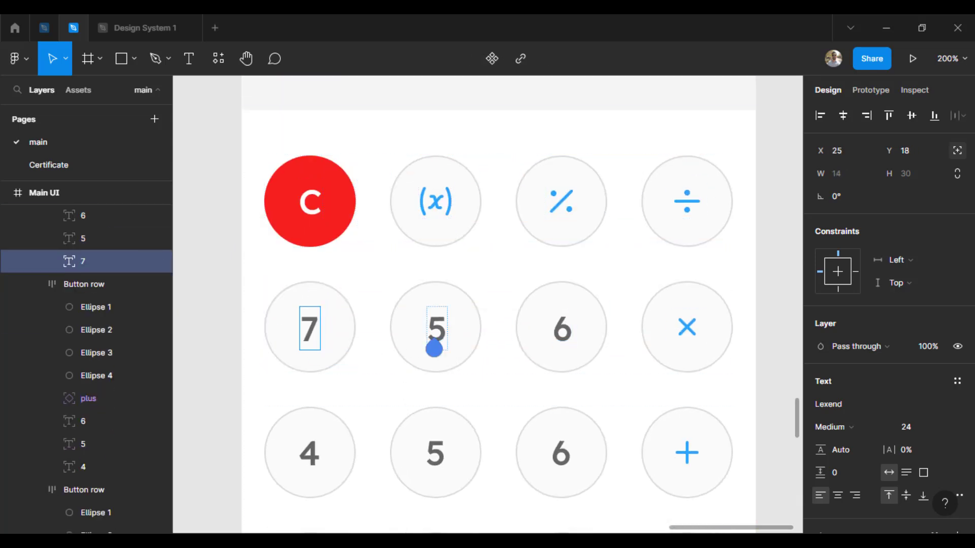
double_click(435, 338)
type("8")
double_click(554, 348)
type("9")
key("Escape")
left_click_drag(558, 330, 514, 341)
left_click_drag(440, 334, 437, 331)
left_click_drag(314, 334, 314, 331)
left_click(191, 330)
key("ctrl+s")
Set the font weight of all the digits, the "00" and the decimal point on the keypad to Regular
key("ctrl+minus")
left_click_drag(661, 358, 639, 253)
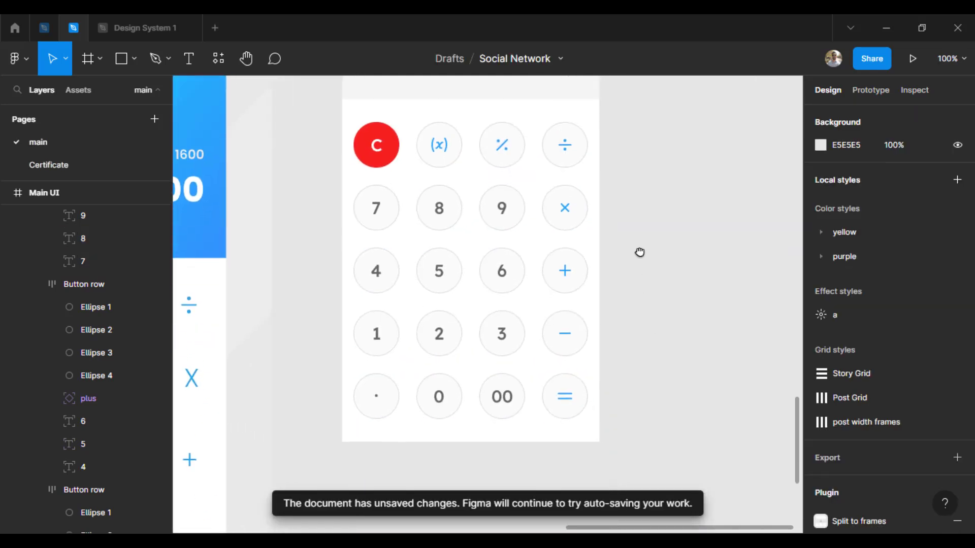
left_click(376, 210)
left_click(439, 208, "shift")
left_click(502, 208, "shift")
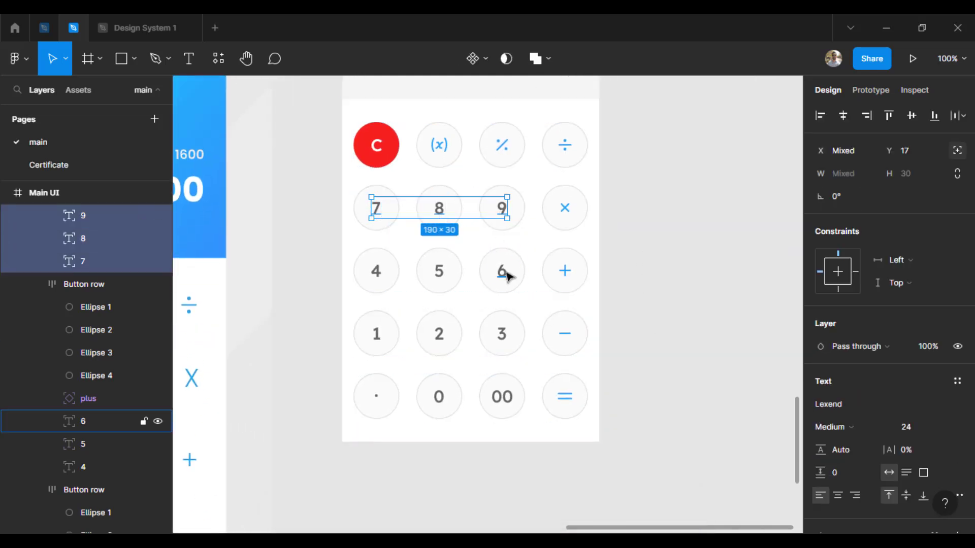
left_click(502, 270, "shift")
left_click(439, 270, "shift")
left_click(378, 272, "shift")
left_click(376, 333, "shift")
left_click(438, 333, "shift")
left_click(501, 333, "shift")
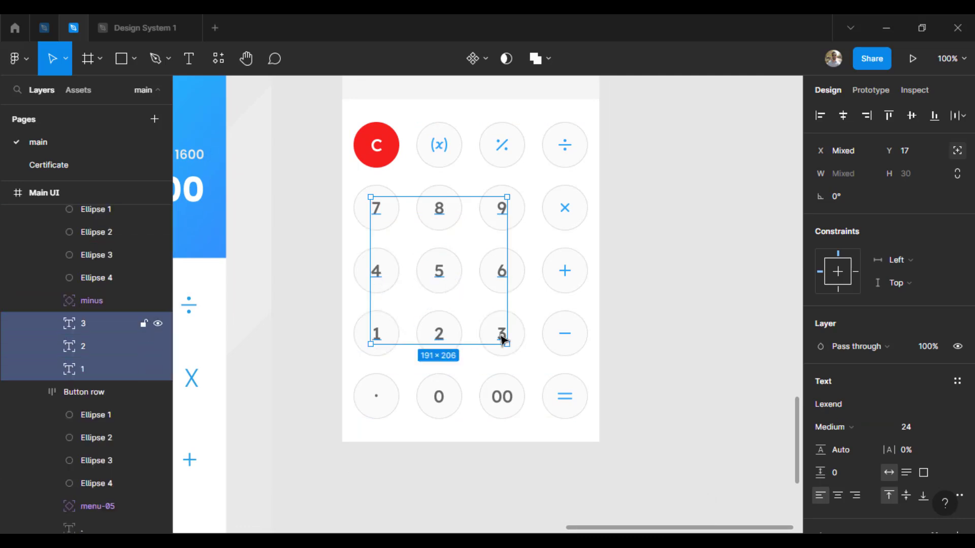
left_click(505, 400, "shift")
left_click(438, 396, "shift")
left_click(376, 396, "shift")
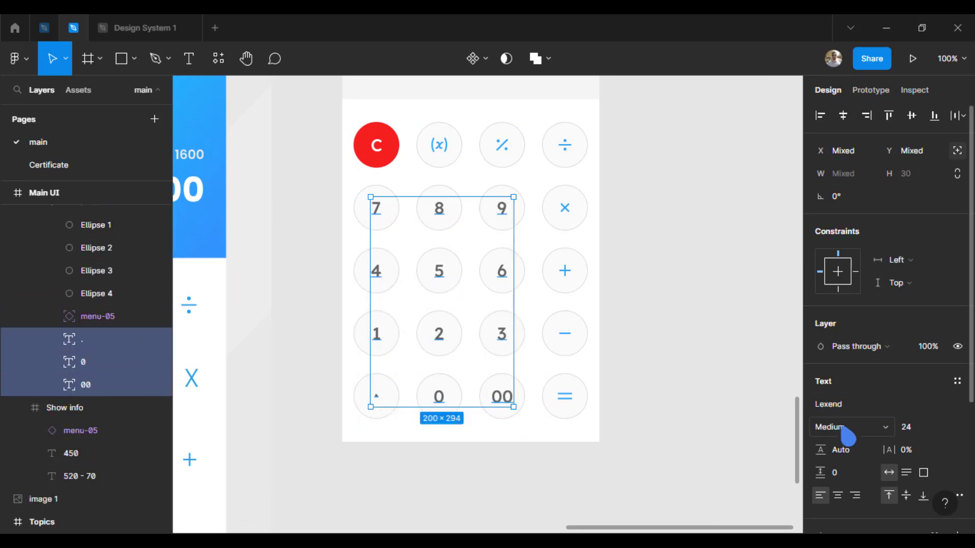
left_click(835, 427)
left_click(853, 403)
left_click(701, 378)
left_click(378, 397)
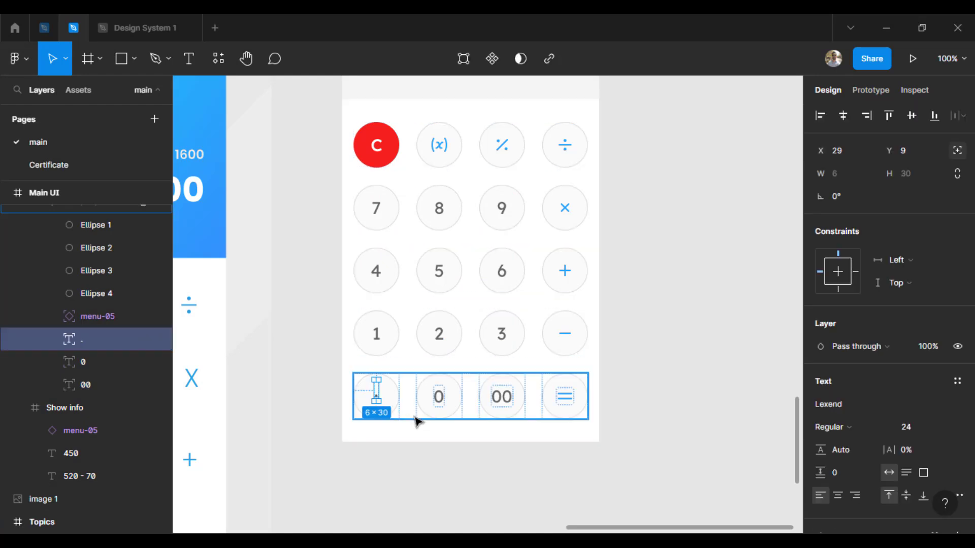
left_click(667, 389)
Switch to the Material 3 Design Kit file and locate the Elements frame on its Styles page
key("ctrl+minus")
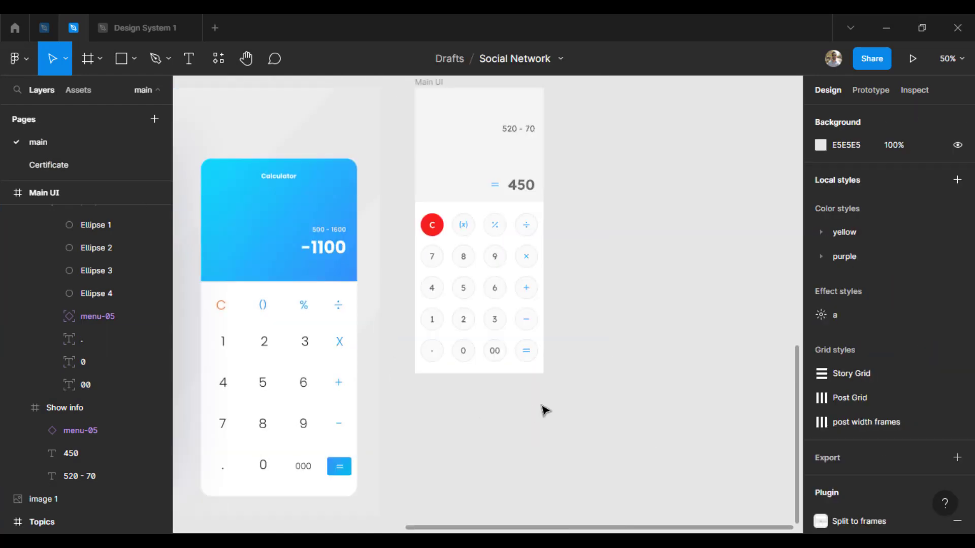
left_click_drag(590, 281, 605, 330)
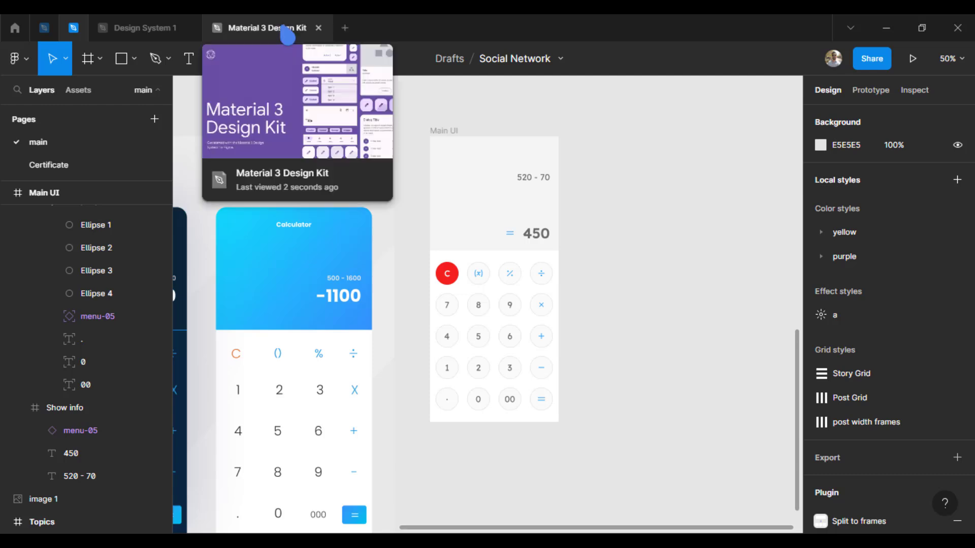
left_click(288, 33)
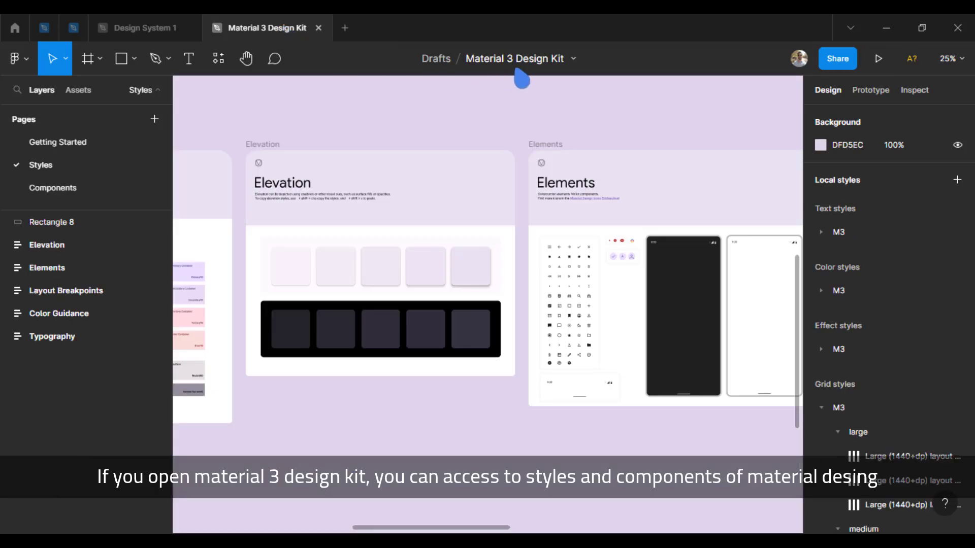
scroll(699, 455, "right", 4)
scroll(699, 456, "down", 2)
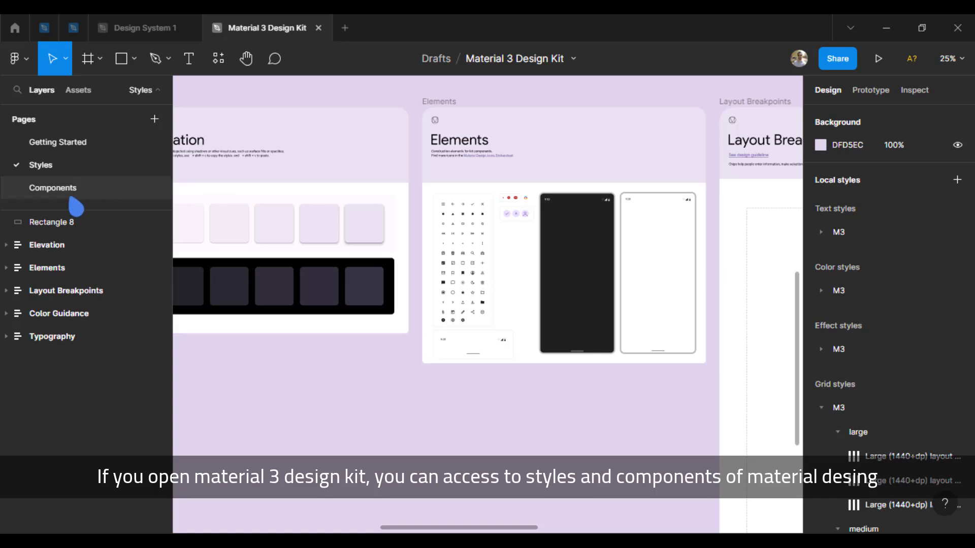
key("ctrl+plus")
key("ctrl+plus")
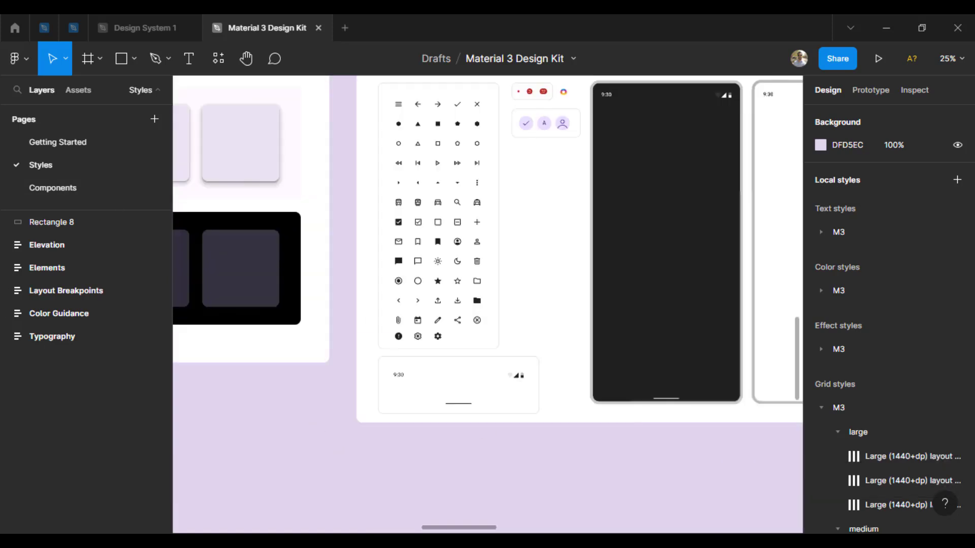
Copy the status bar and navigation bar components from the Elements frame and return to the Social Network file
mouse_move(473, 542)
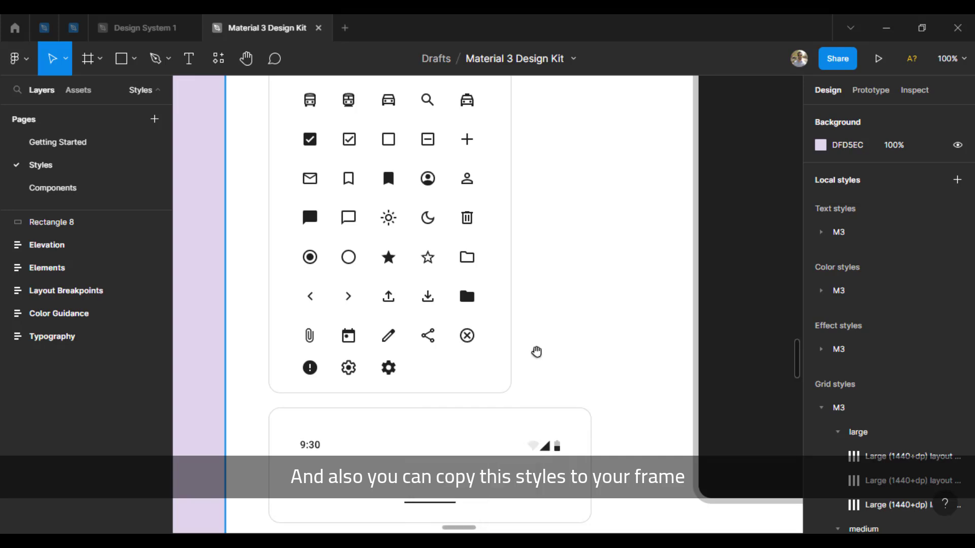
scroll(546, 355, "down", 2)
scroll(547, 355, "left", 1)
left_click(571, 350)
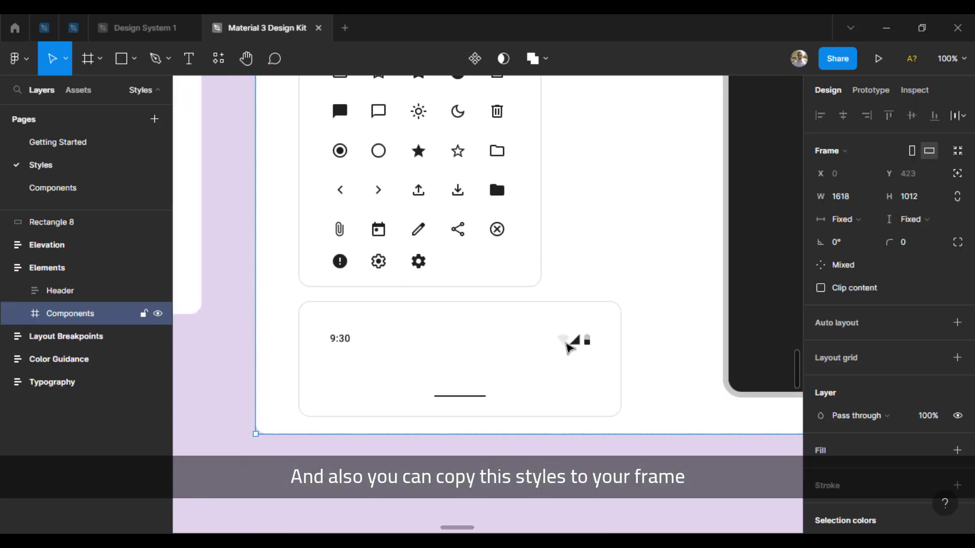
left_click(572, 350)
left_click(472, 402, "shift")
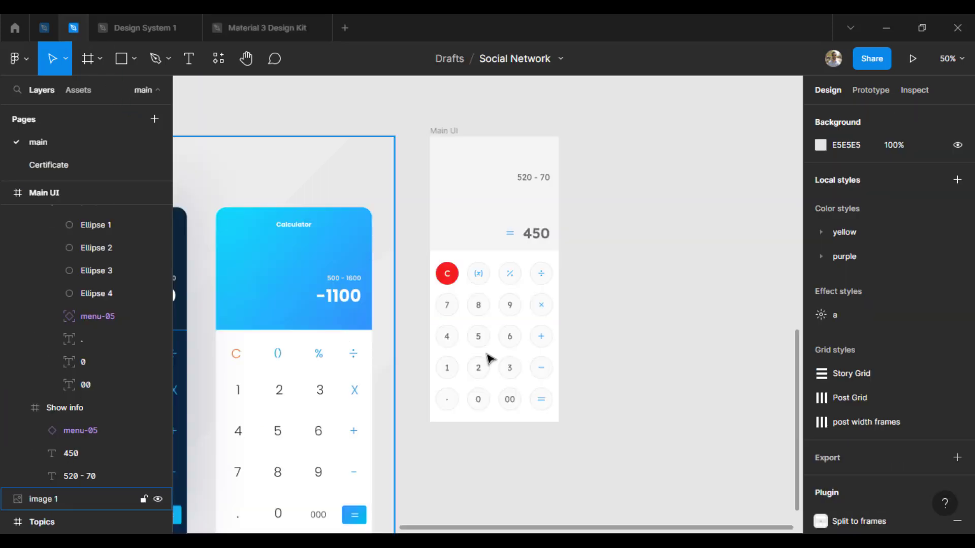
Paste the copied components and place the navigation bar centered at the bottom edge of the Main UI frame
key("ctrl+v")
left_click_drag(496, 320, 512, 420)
left_click(716, 312)
key("alt+h")
key("ctrl+plus")
left_click_drag(659, 428, 646, 281)
key("s")
left_click(51, 58)
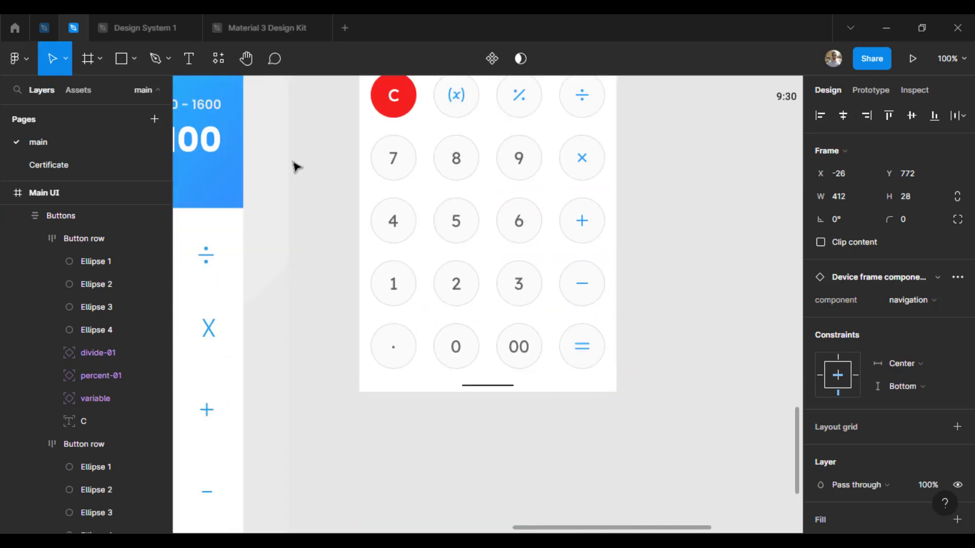
Narrow the navigation bar from both sides to match the Main UI frame's width
left_click_drag(342, 380, 359, 381)
left_click_drag(634, 380, 616, 378)
left_click(706, 248)
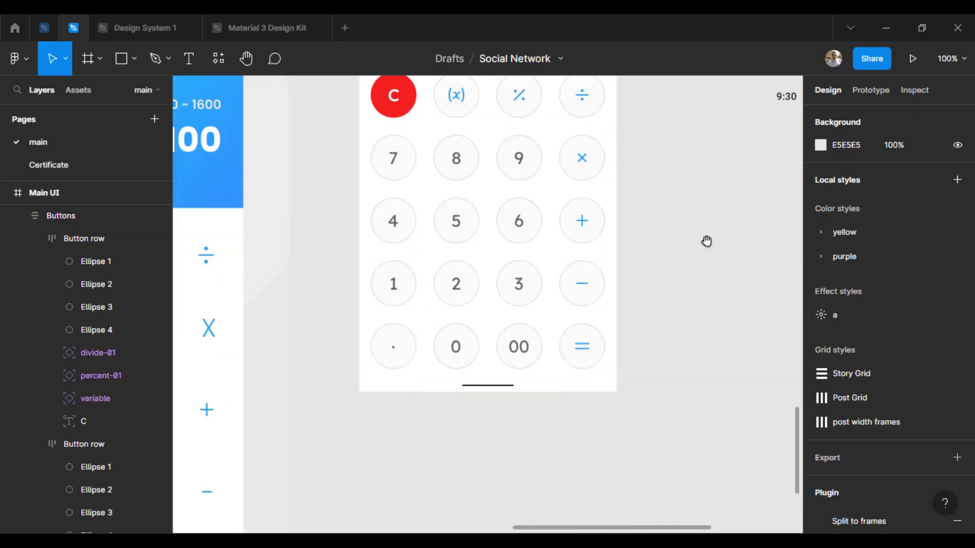
Place the 9:30 status bar at the top of the Main UI frame and fit it to the frame's width
left_click_drag(707, 244, 624, 507)
left_click_drag(732, 364, 356, 124)
left_click_drag(444, 143, 490, 229)
left_click_drag(390, 187, 366, 193)
left_click_drag(608, 187, 579, 191)
key("ctrl+z")
left_click(631, 249)
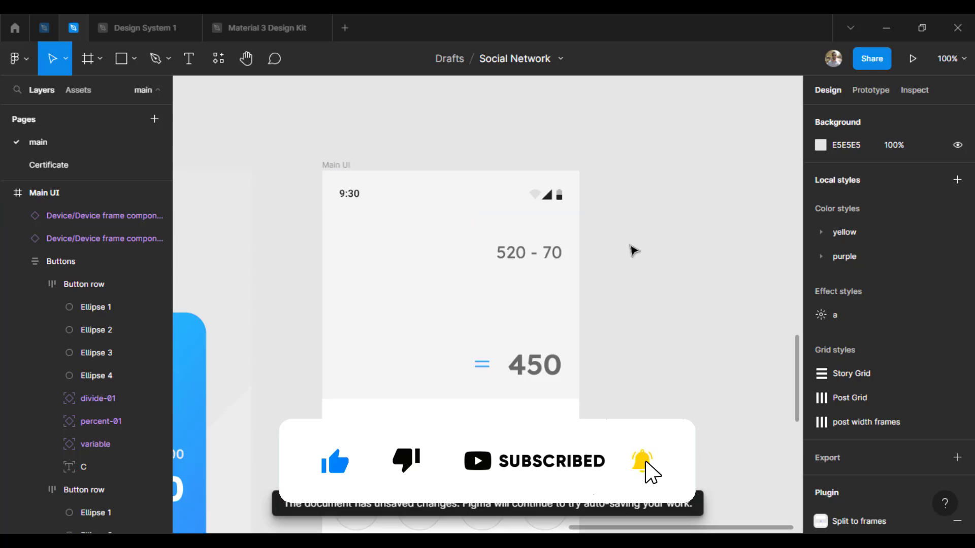
Lighten the fill of the Show info frame to F9F9F9
scroll(648, 315, "down", 5)
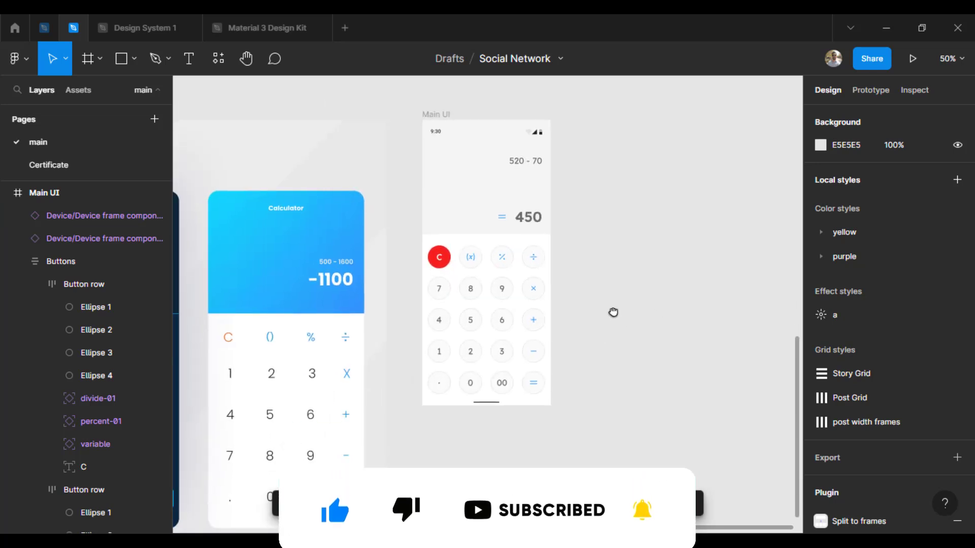
left_click(472, 196)
left_click(820, 520)
left_click_drag(637, 193, 633, 188)
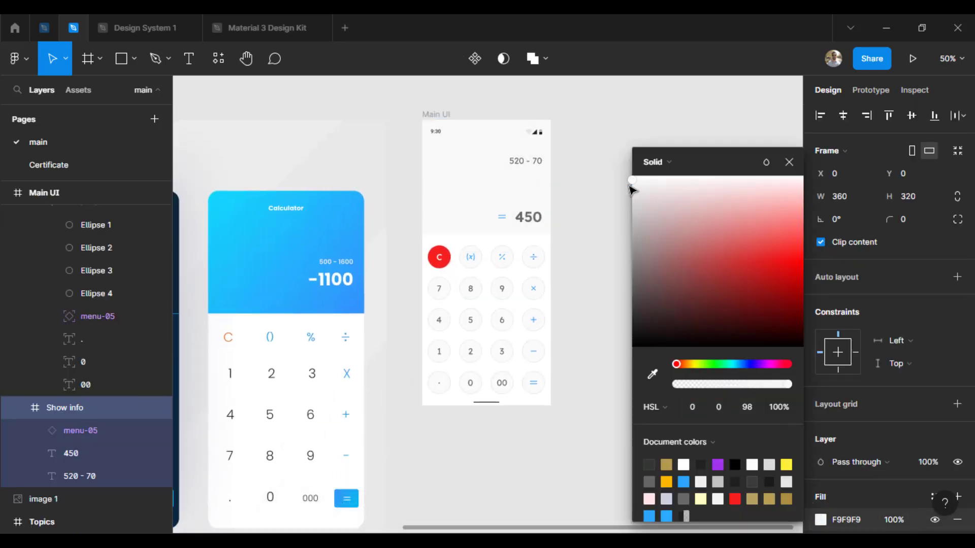
left_click(700, 275)
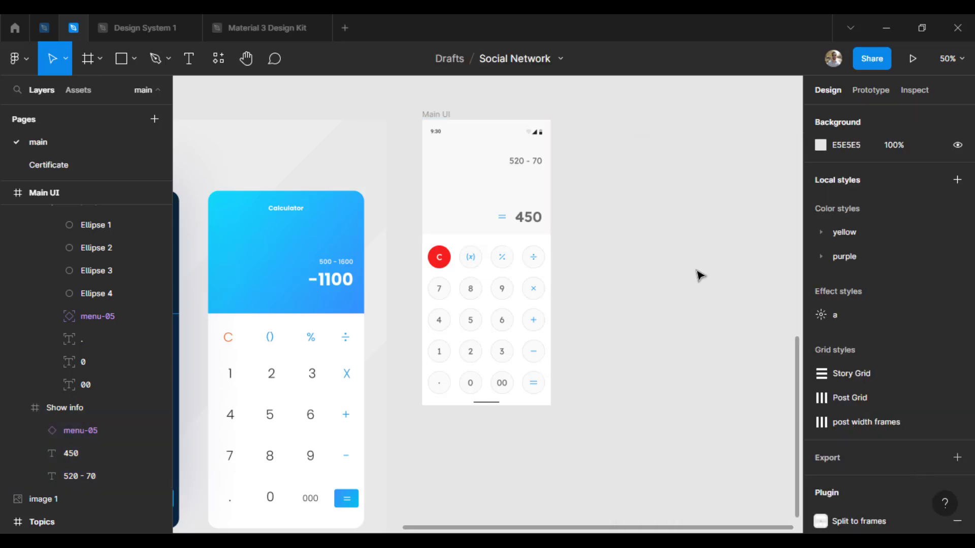
Create a frame from the Desktop preset (1440 × 1024) beside Main UI and rename it "mock-up"
left_click_drag(699, 276, 583, 285)
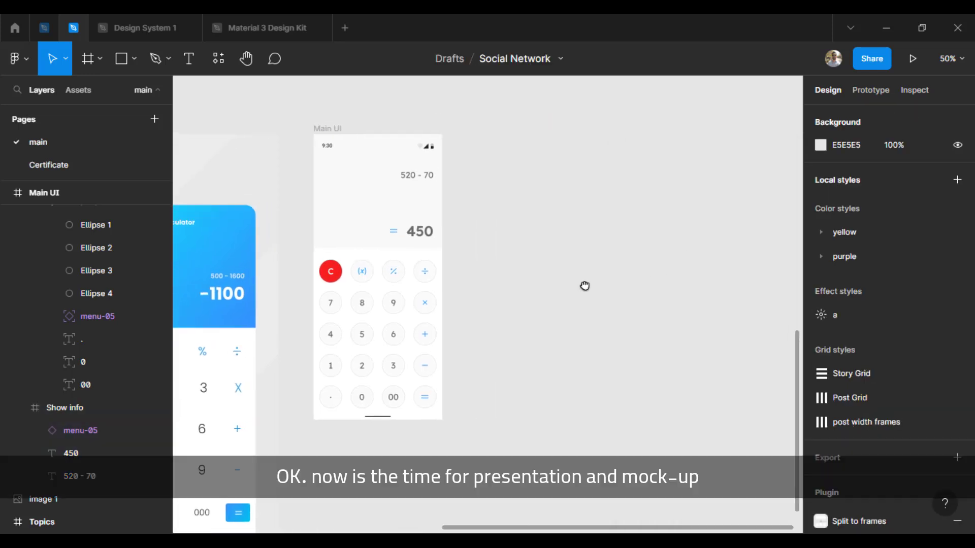
key("minus")
left_click_drag(524, 384, 446, 365)
key("a")
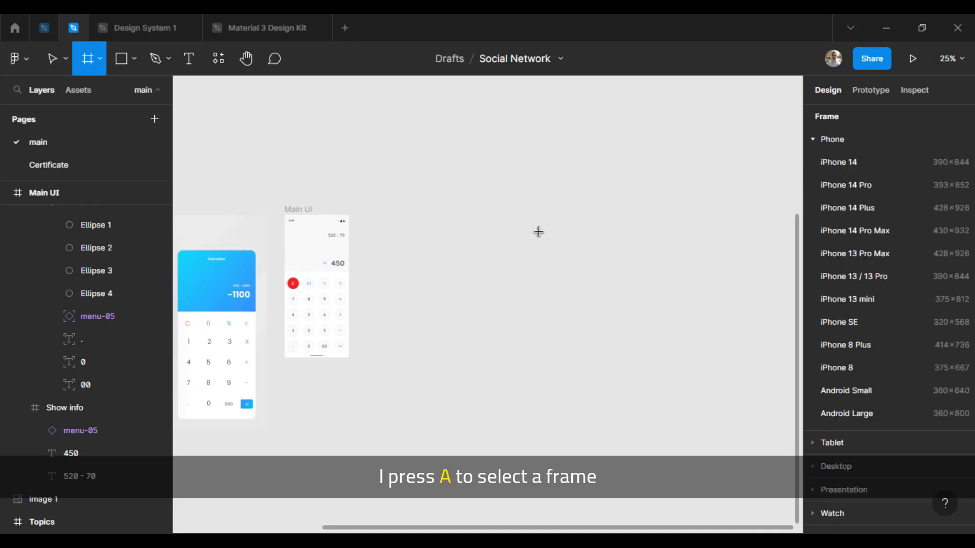
left_click(838, 142)
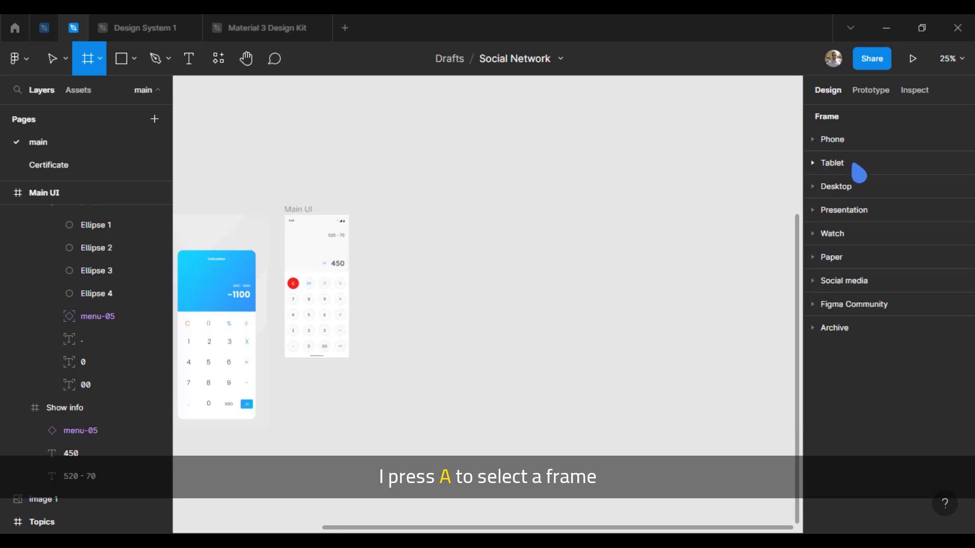
left_click(815, 191)
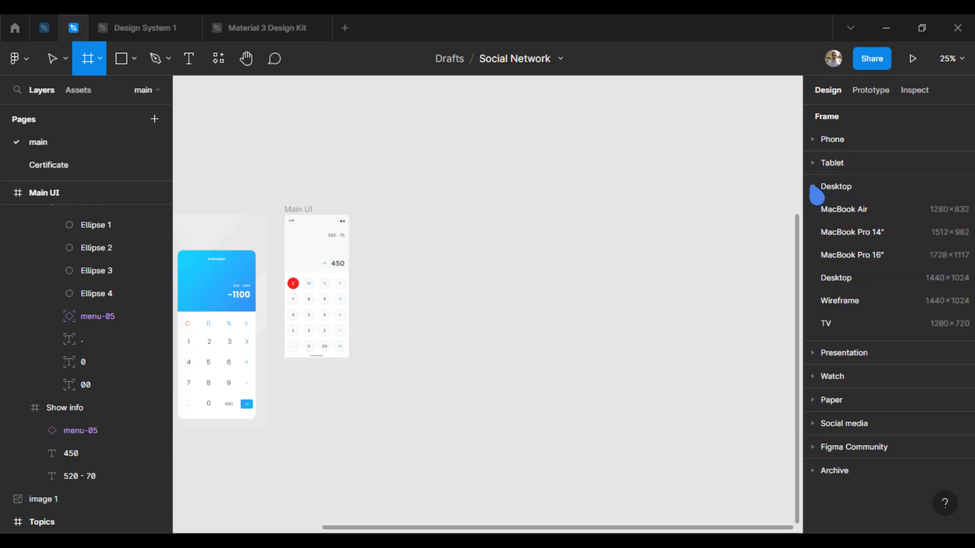
left_click(840, 279)
key("ctrl+r")
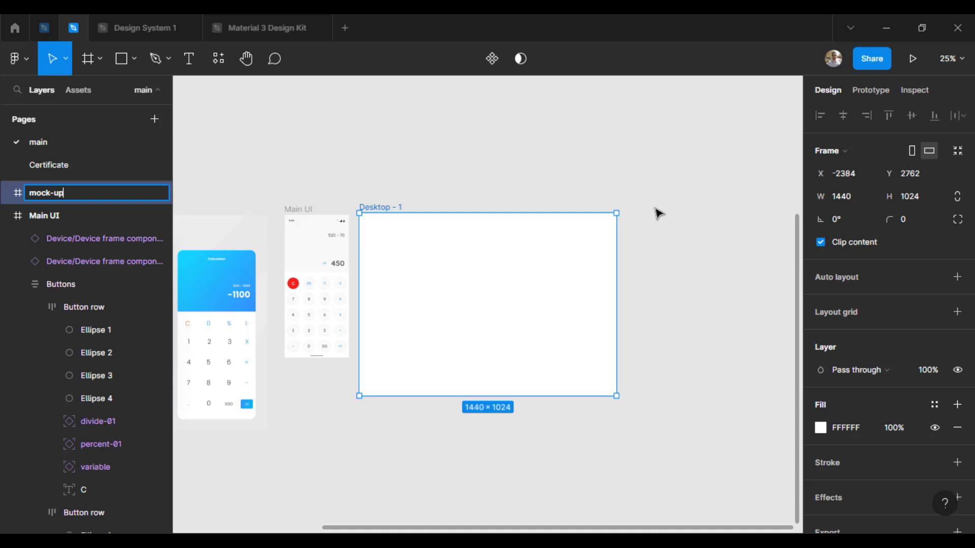
key("Return")
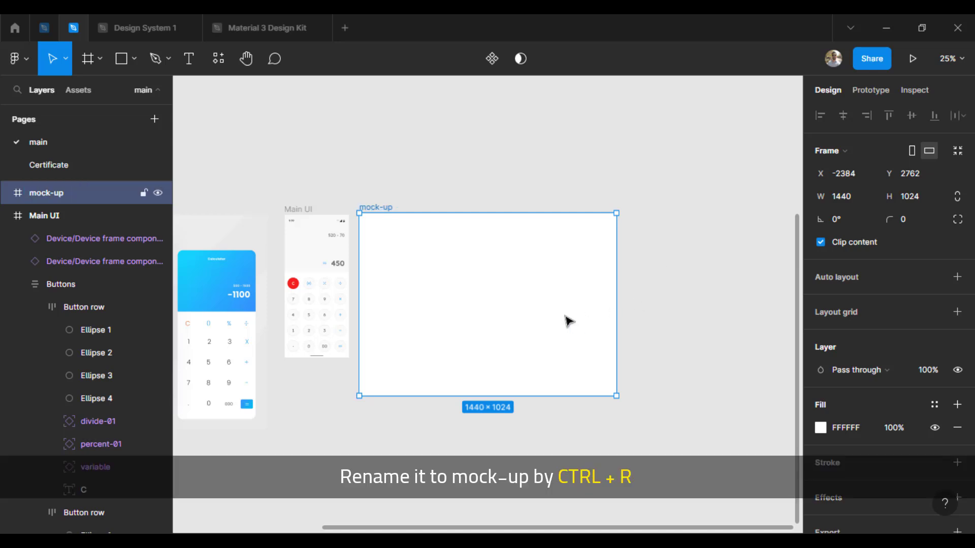
Duplicate the Main UI frame into the mock-up frame and center it horizontally and vertically
left_click_drag(504, 304, 527, 312)
key("ctrl+plus")
left_click_drag(460, 311, 574, 304)
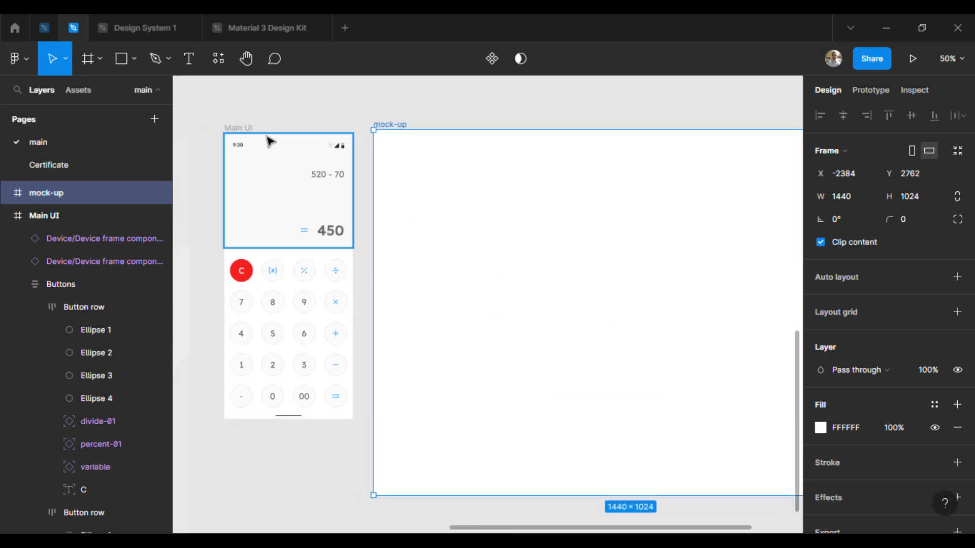
left_click(237, 132)
left_click_drag(325, 166, 707, 228)
left_click_drag(673, 363, 503, 303)
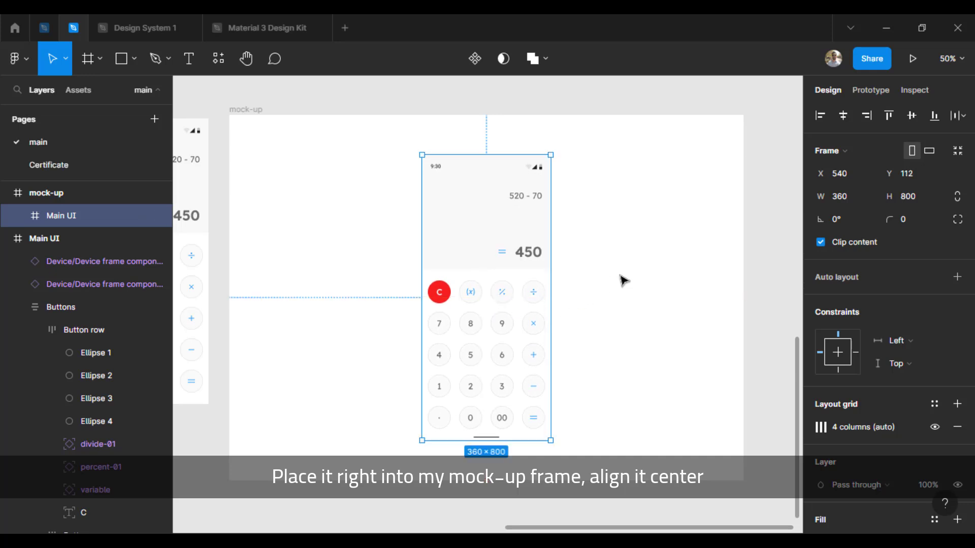
left_click(625, 280)
Fill the mock-up frame with the blue 1DC2FF sampled from the reference calculator's gradient display
left_click(250, 111)
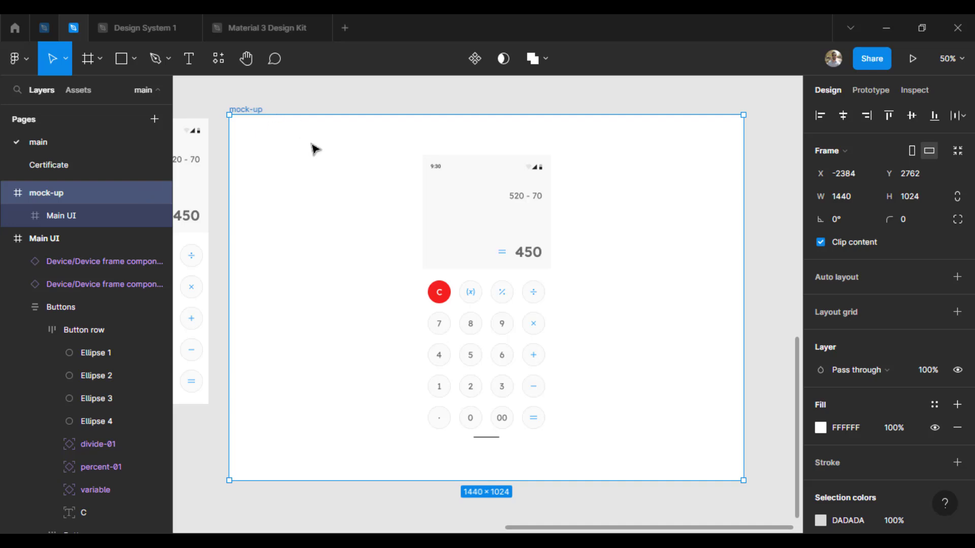
left_click_drag(289, 266, 656, 289)
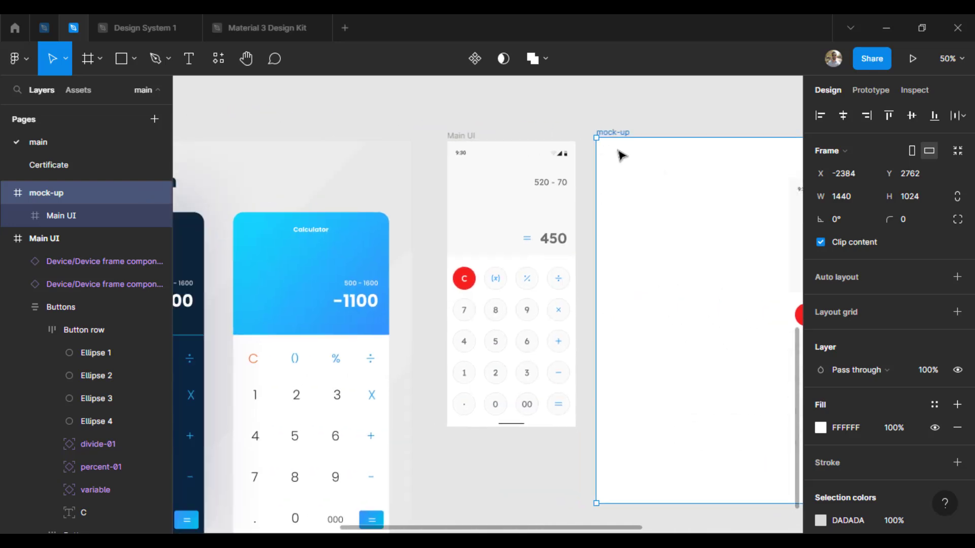
key("i")
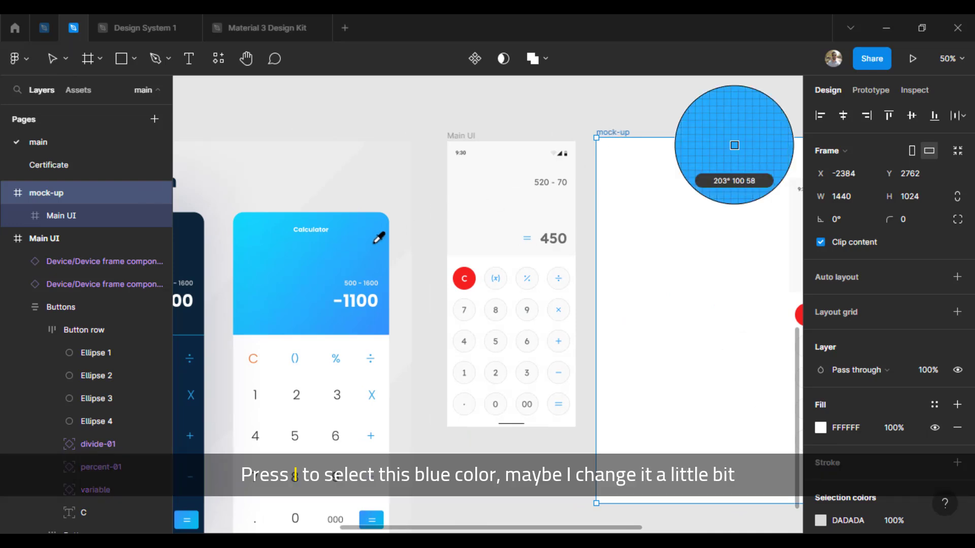
left_click(295, 248)
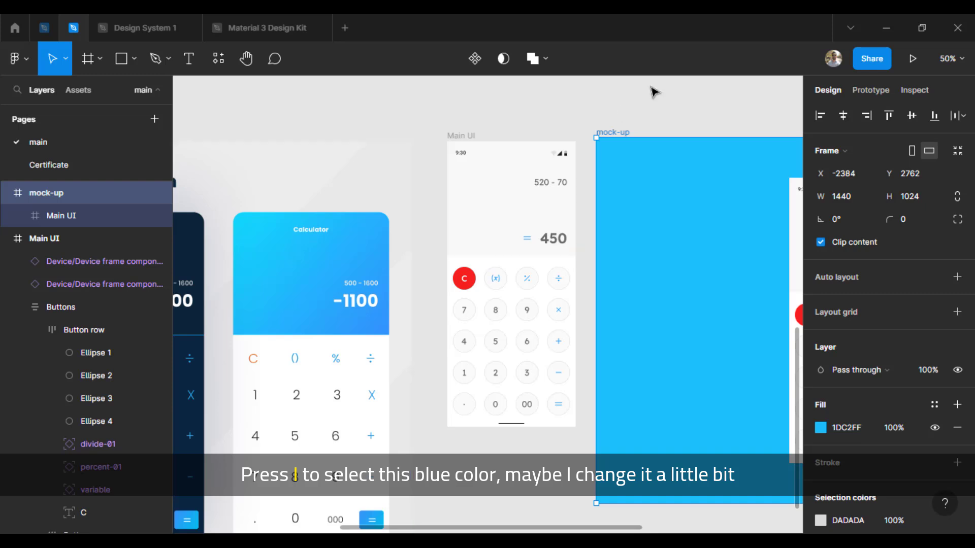
Lighten the mock-up frame's fill to the pale blue 8FDAF6
left_click_drag(673, 113, 303, 116)
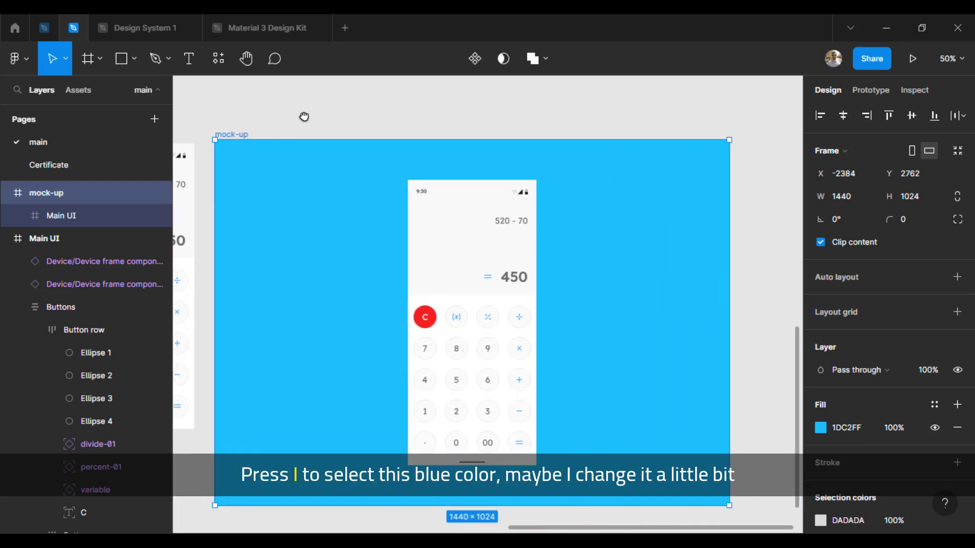
left_click(821, 428)
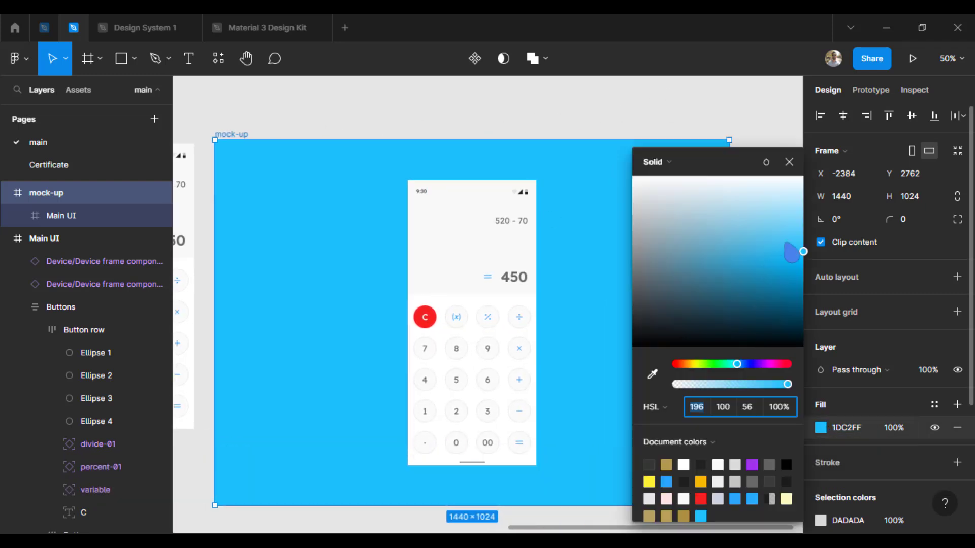
left_click(784, 235)
left_click_drag(785, 235, 777, 217)
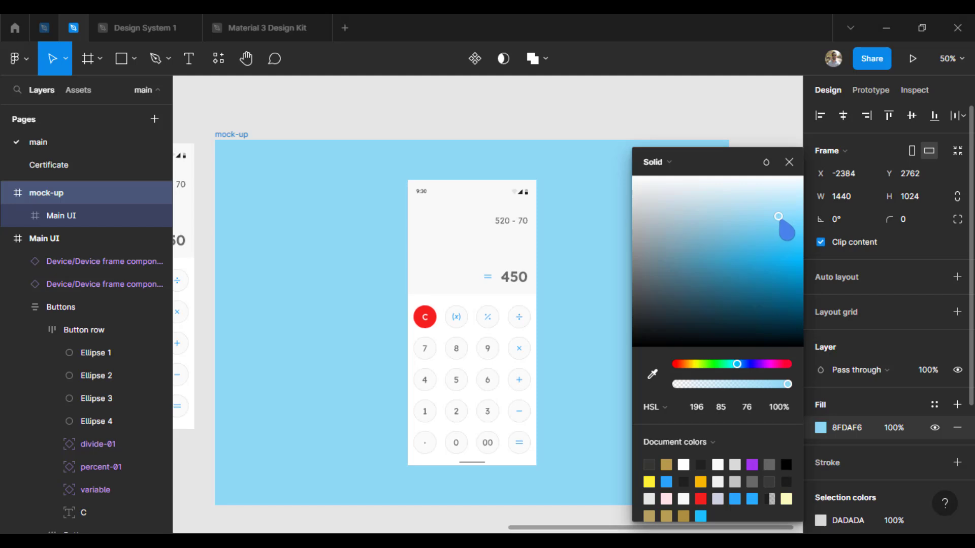
Give the Main UI frame inside the mock-up a corner radius of 32
left_click(467, 203)
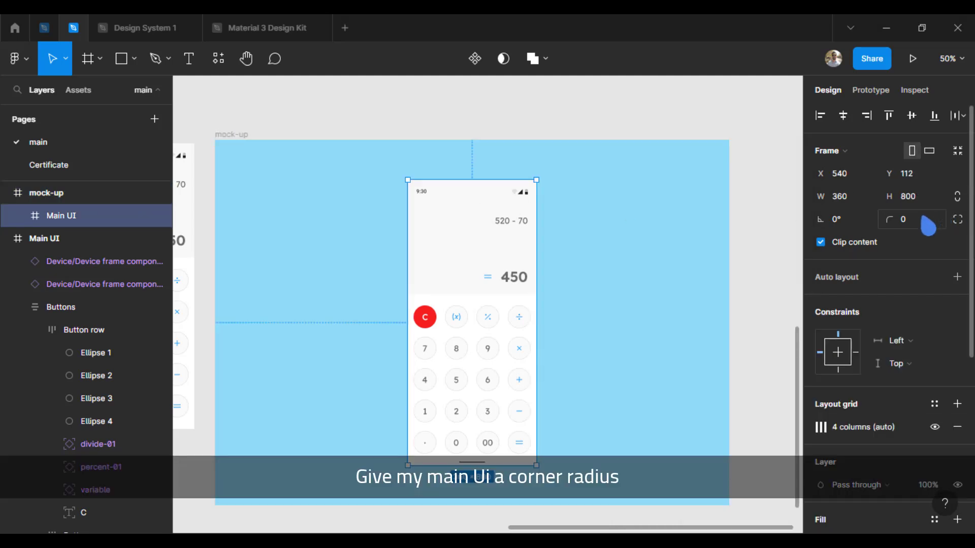
type("8")
key("Return")
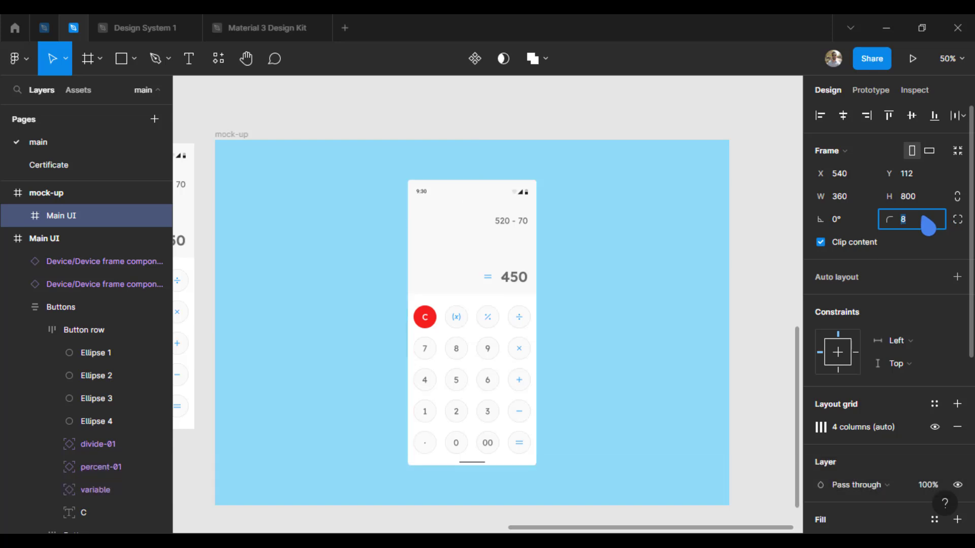
type("32")
key("Return")
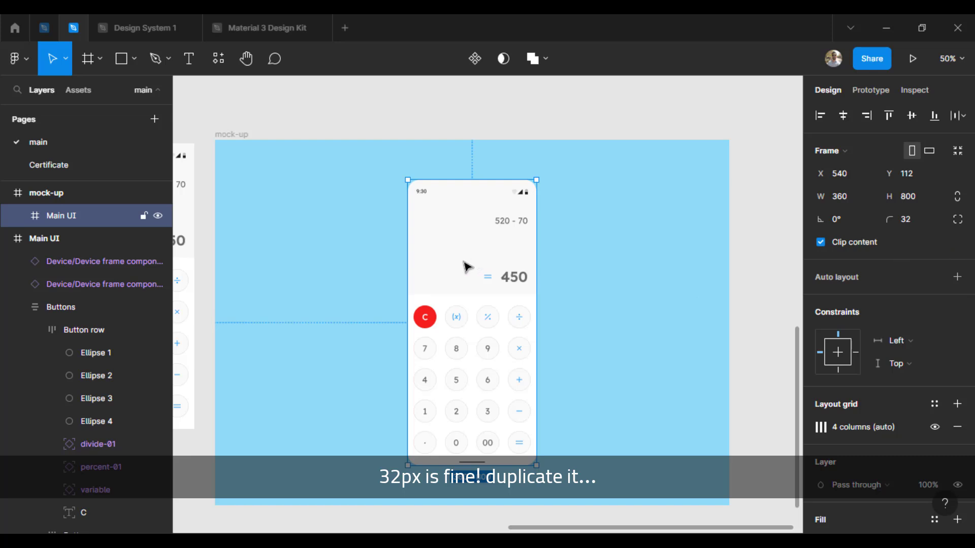
Duplicate the rounded Main UI frame beside the original inside the mock-up, aligned at the same height
left_click_drag(455, 269, 336, 270)
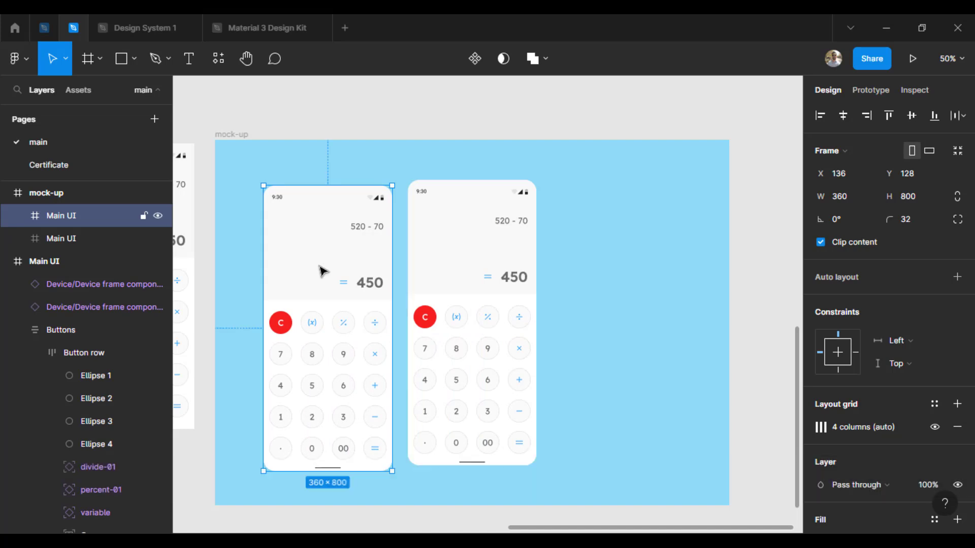
left_click_drag(338, 309, 340, 307)
Fill the duplicated Main UI frame with the dark red-brown 542525
scroll(855, 433, "down", 5)
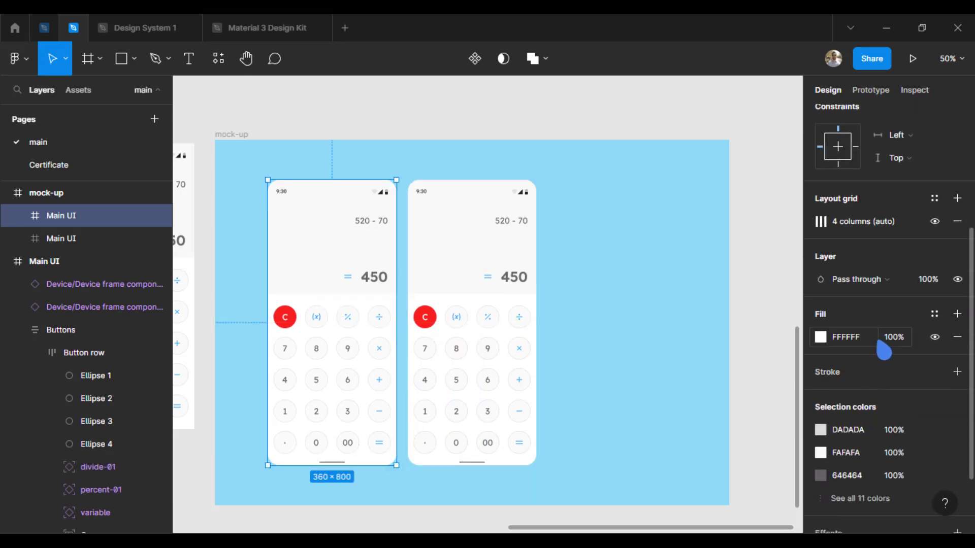
left_click(820, 337)
left_click_drag(709, 273, 698, 307)
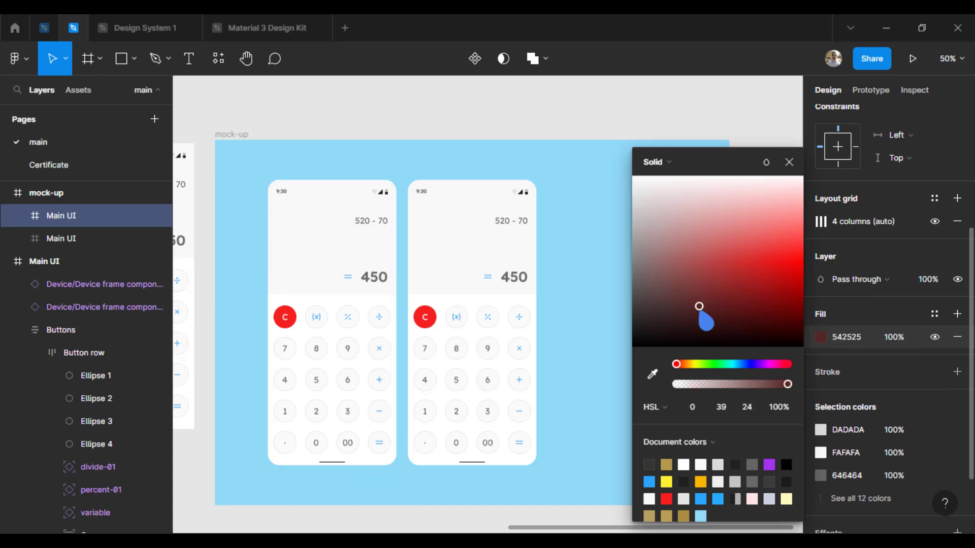
left_click(789, 162)
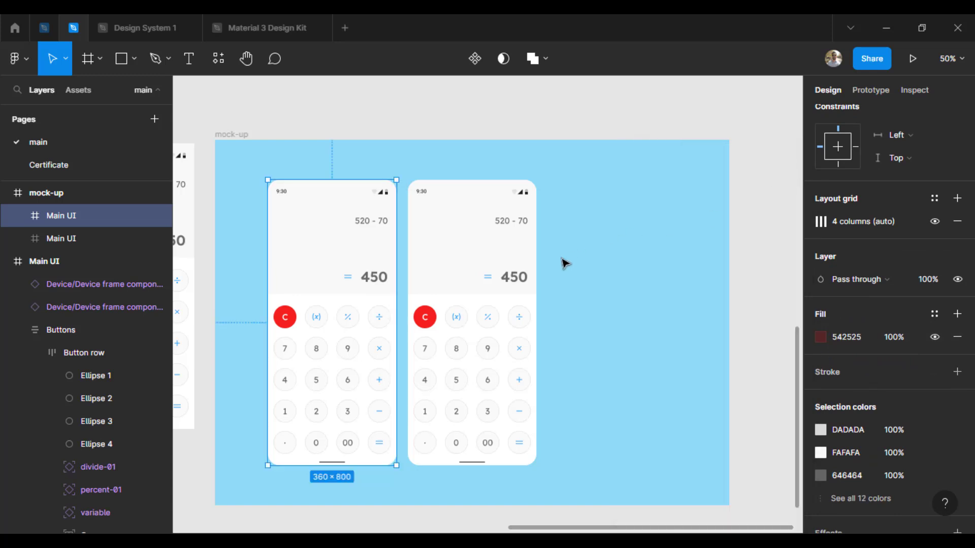
Delete all layers inside the duplicated Main UI frame, leaving only the empty rounded frame
left_click(18, 215)
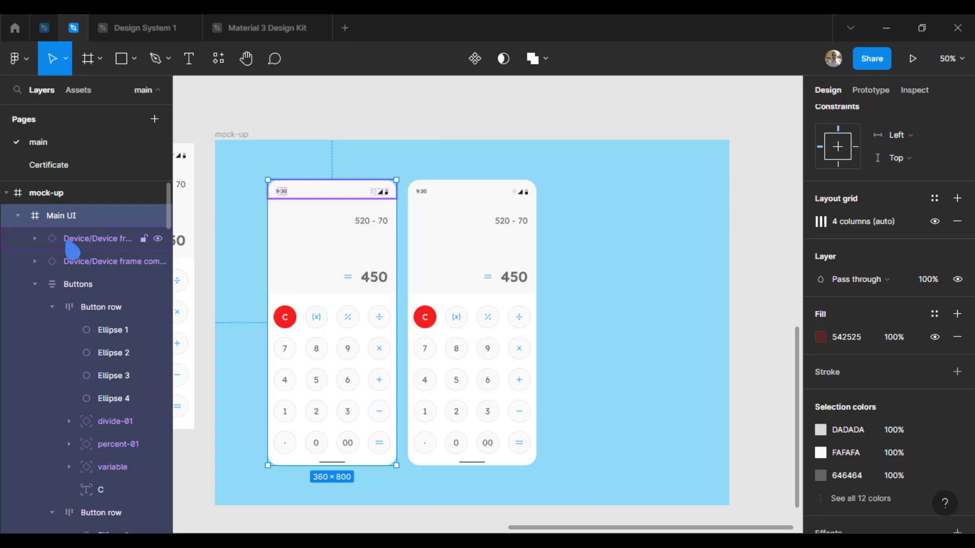
left_click(71, 248)
key("ctrl+a")
key("Delete")
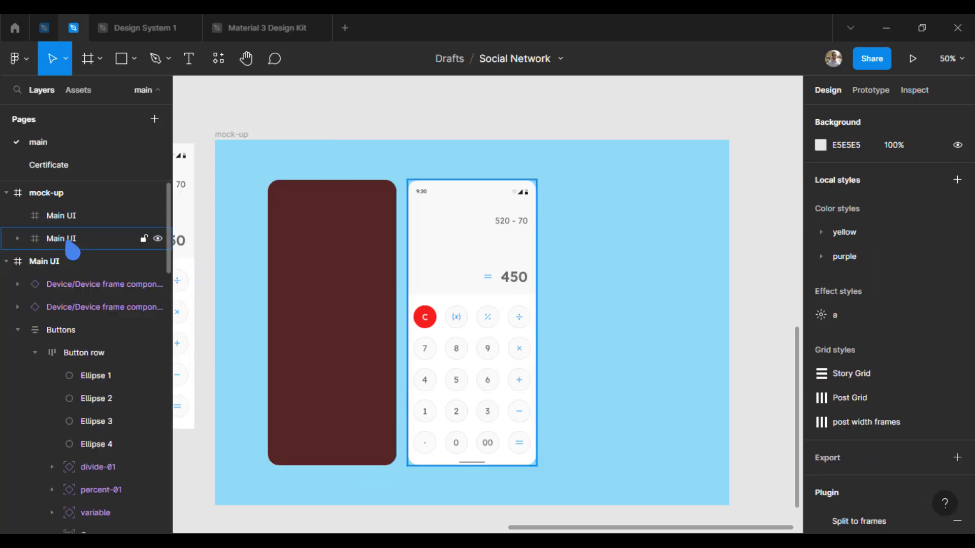
Rename the emptied duplicate frame as "shadow"
left_click(79, 216)
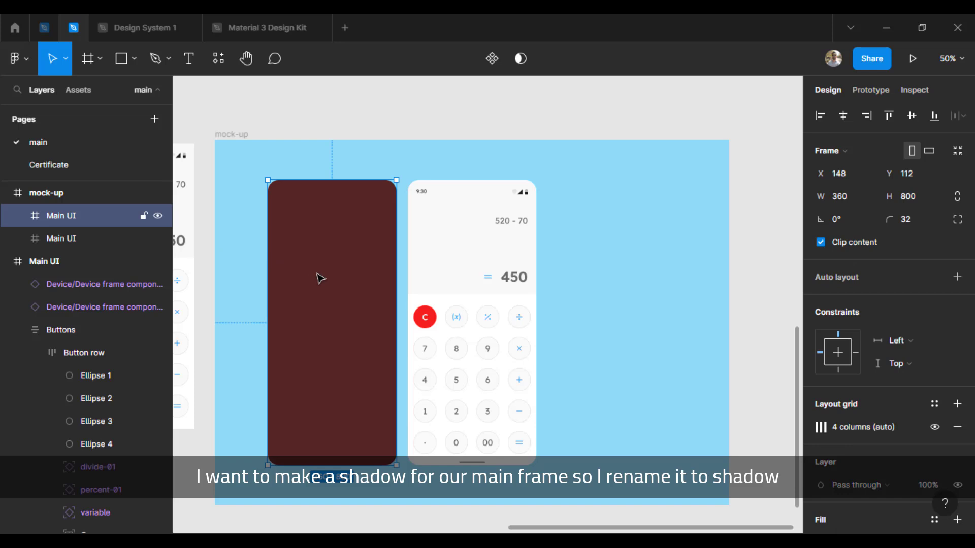
key("ctrl+r")
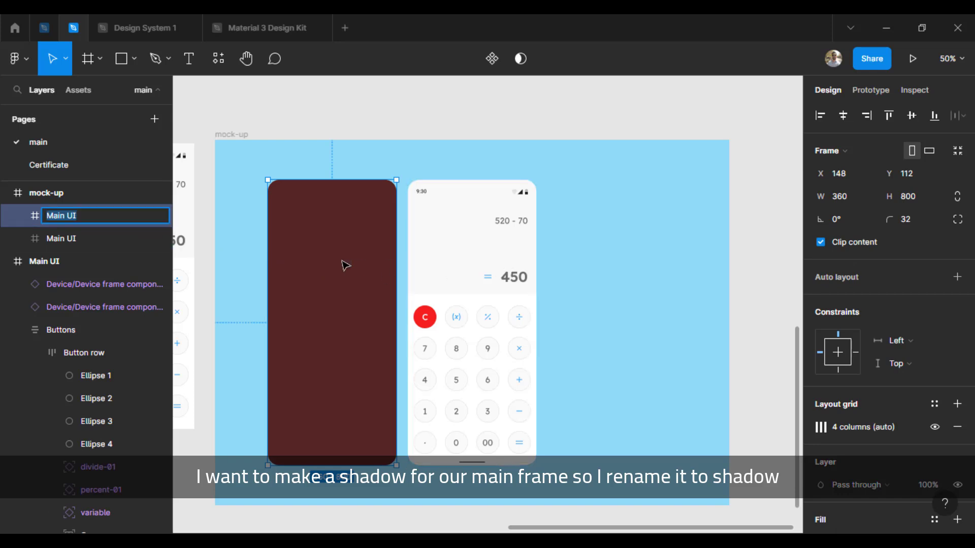
type("shadow")
key("Return")
Fill the shadow frame with the mock-up's background blue and lighten it to BFEBFB
key("i")
left_click(592, 251)
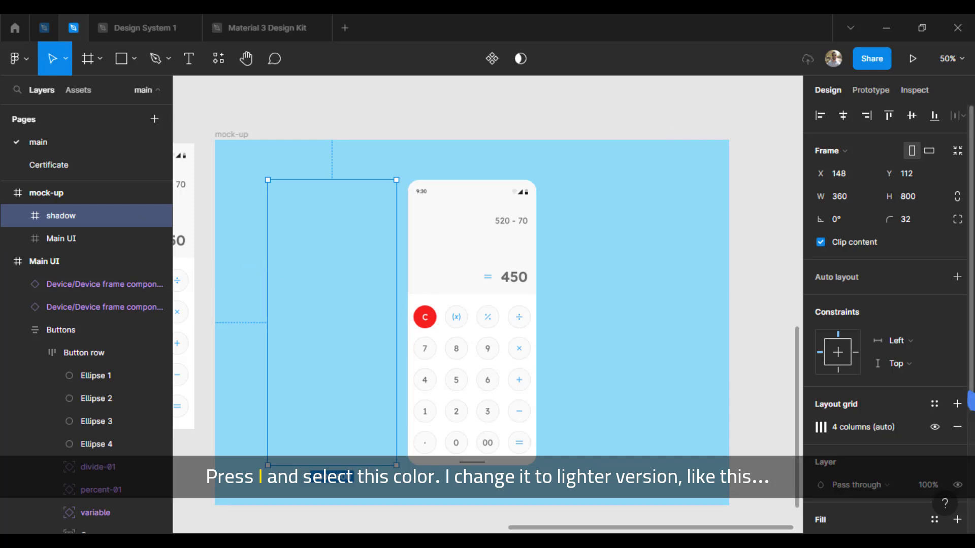
scroll(886, 304, "down", 4)
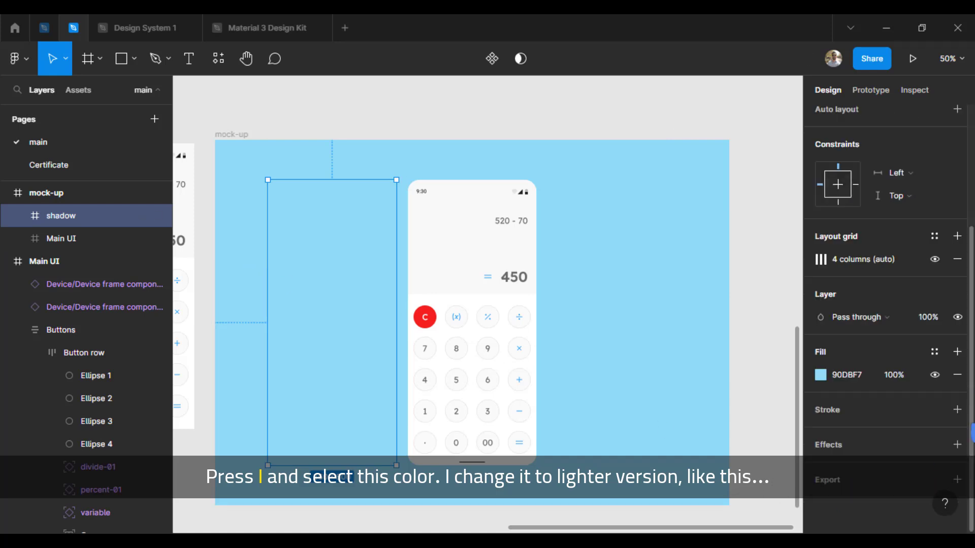
left_click(821, 375)
left_click_drag(781, 215, 785, 198)
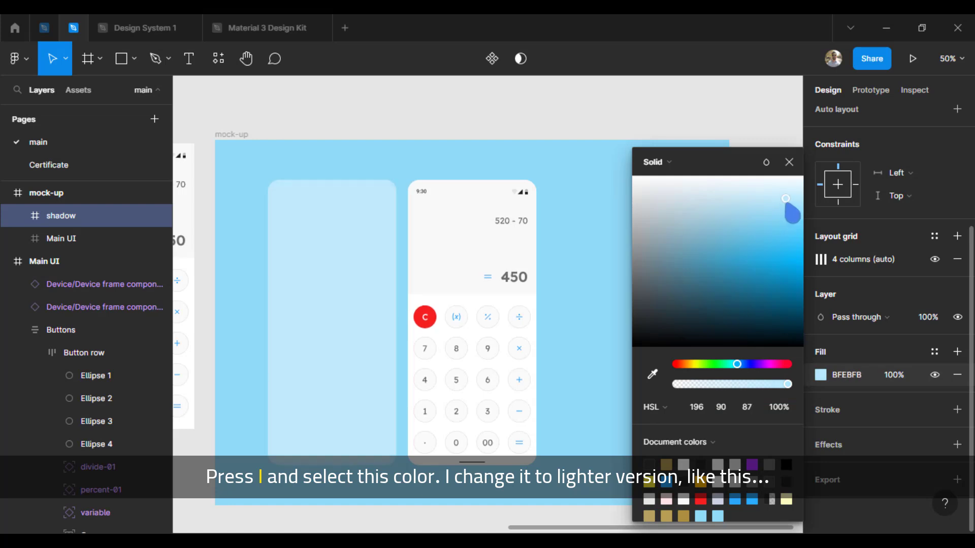
Center the shadow frame in the mock-up and place it behind the Main UI frame
left_click(338, 314)
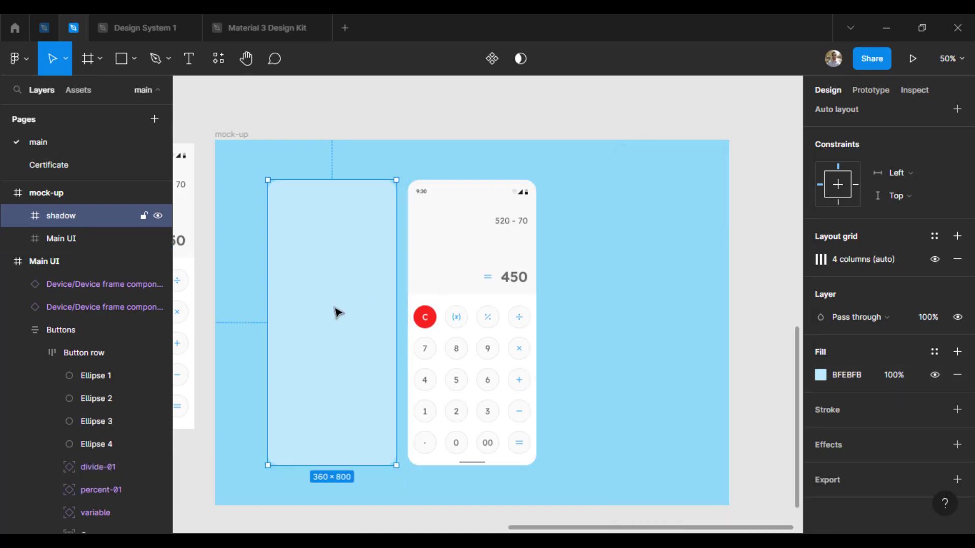
left_click_drag(359, 305, 557, 272)
key("ctrl+bracketleft")
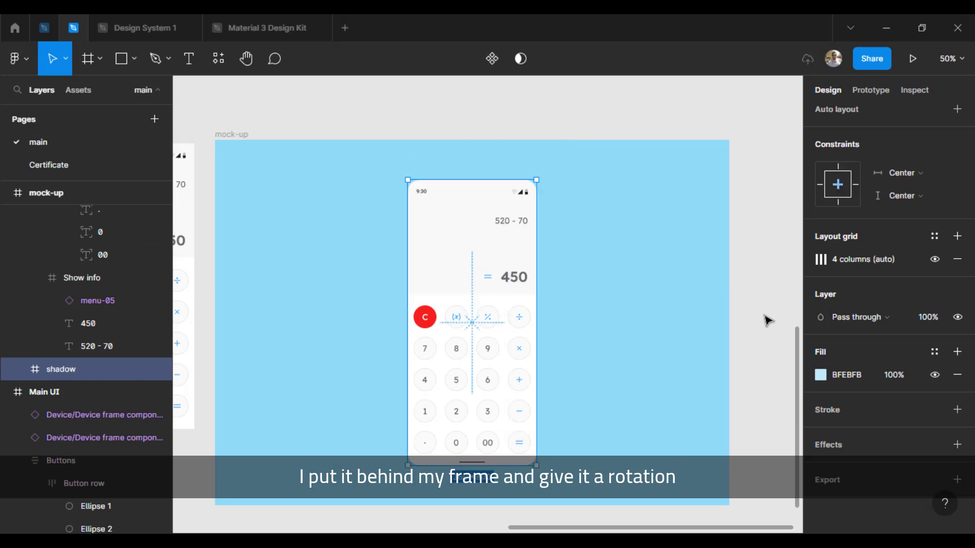
Rotate the shadow frame to 8° behind the Main UI frame
scroll(866, 294, "up", 5)
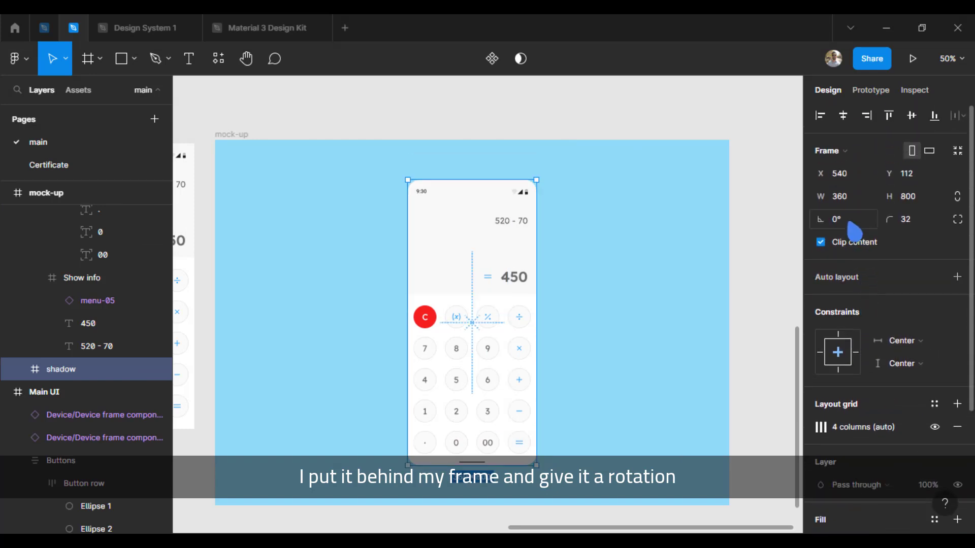
left_click(856, 226)
type("10")
key("Return")
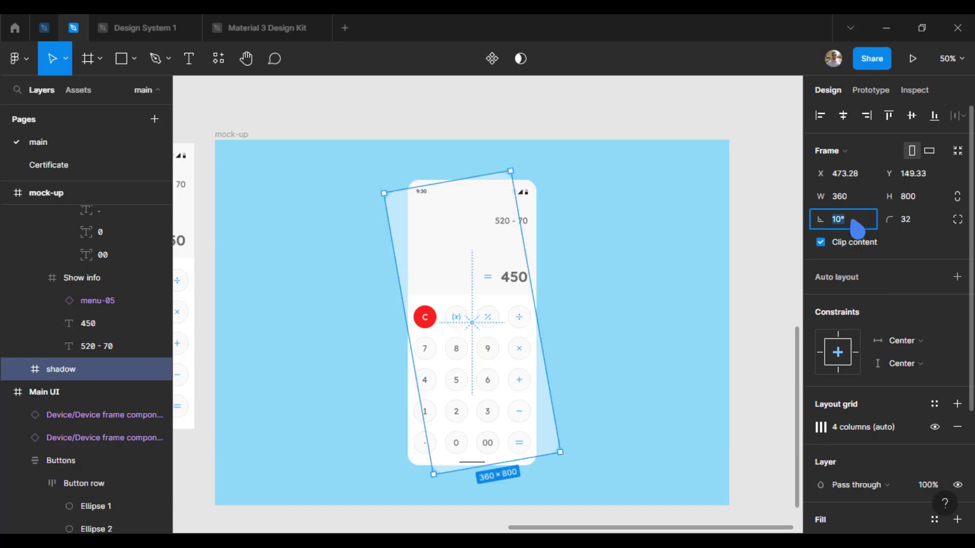
type("8")
key("Return")
key("Down")
key("Up")
key("Return")
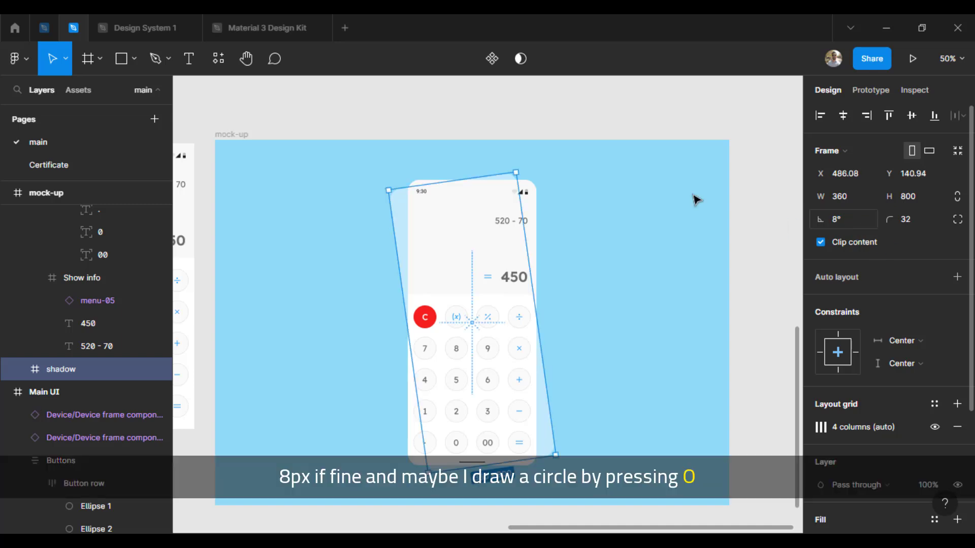
left_click(533, 117)
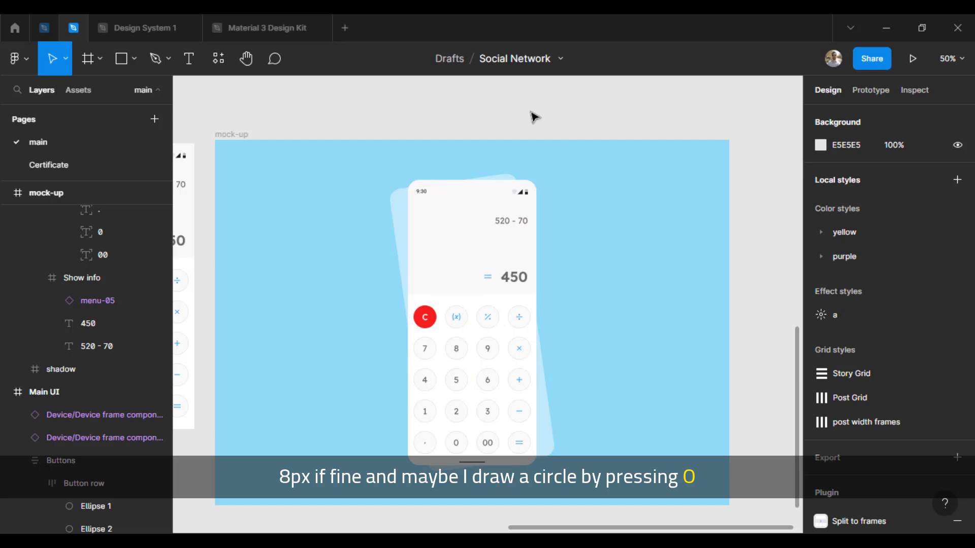
Draw a circle about 584 × 584 overlapping the calculator's left side and change its fill to a radial gradient
key("o")
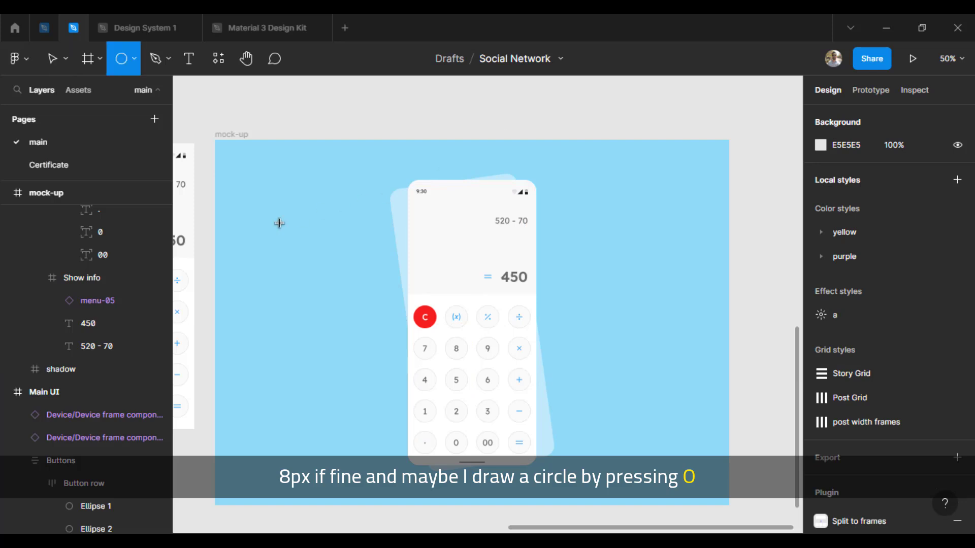
left_click_drag(252, 219, 461, 412)
left_click(832, 412)
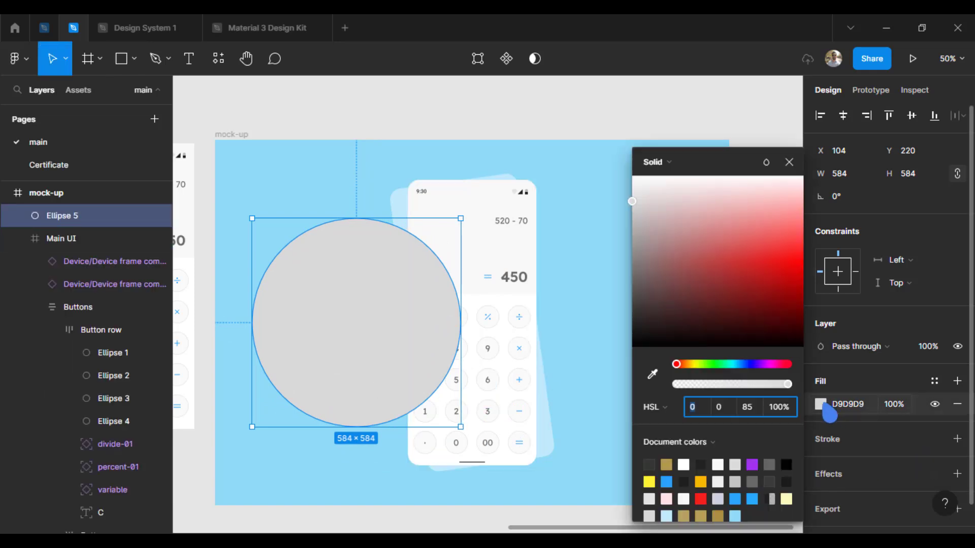
left_click(669, 162)
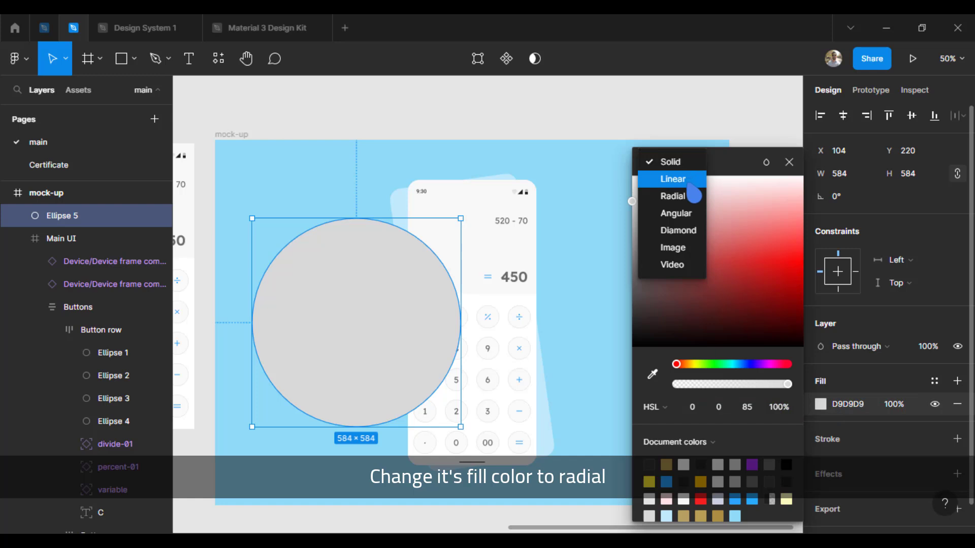
left_click(688, 205)
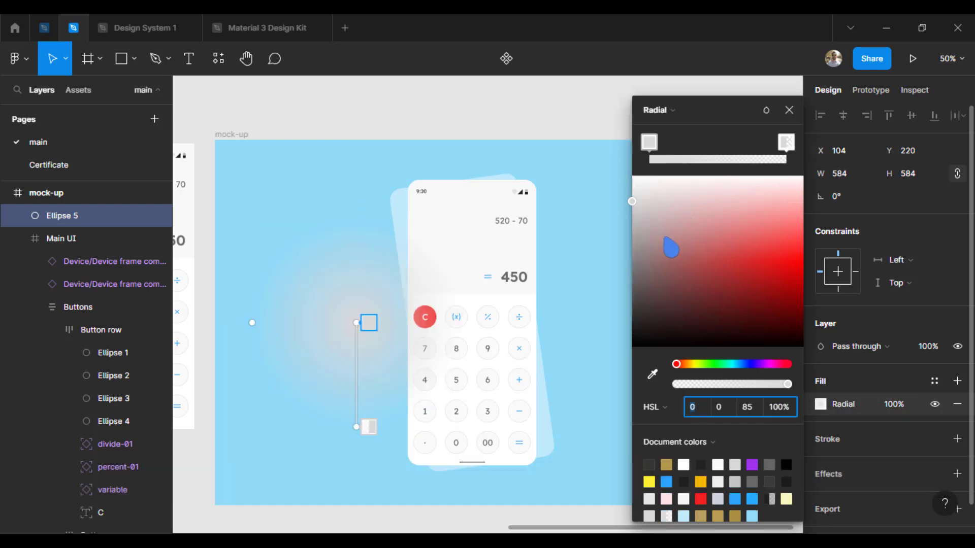
Set both color stops of the circle's radial gradient to white and pull the gradient's extents slightly inward from the circle's edge
left_click(655, 150)
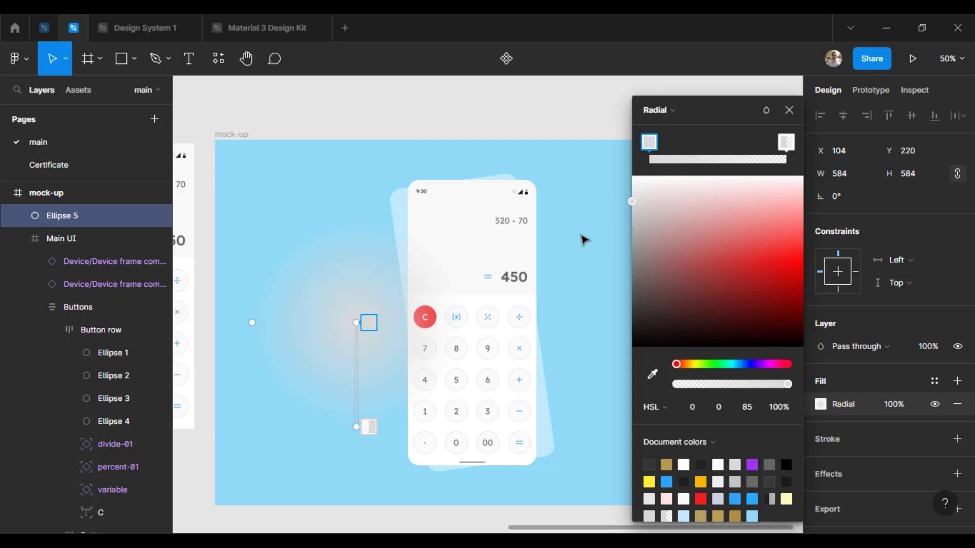
left_click_drag(630, 200, 586, 129)
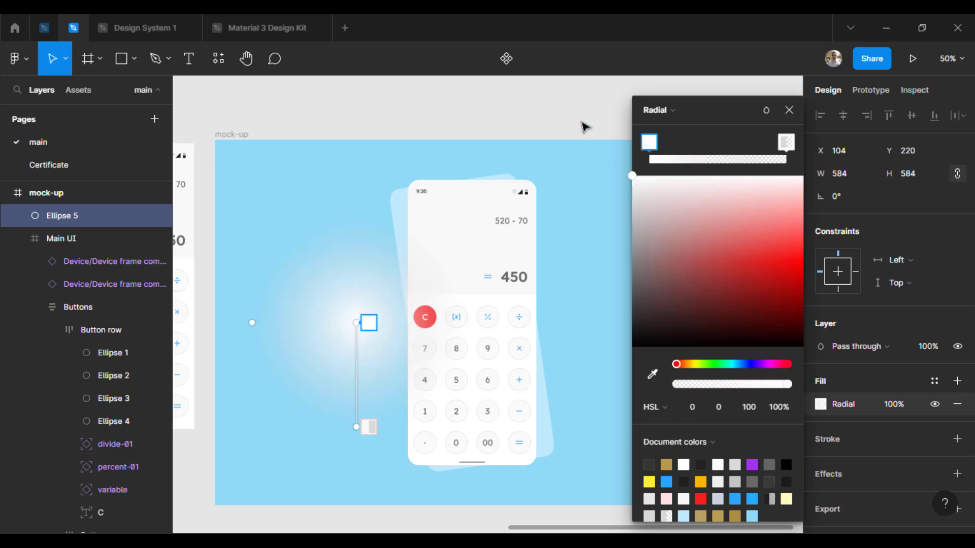
left_click(369, 426)
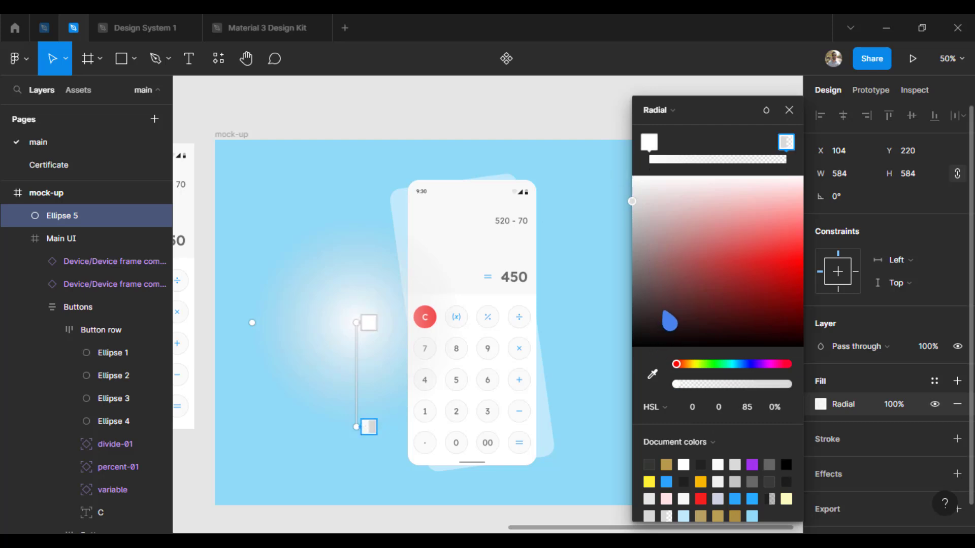
left_click_drag(632, 210, 572, 131)
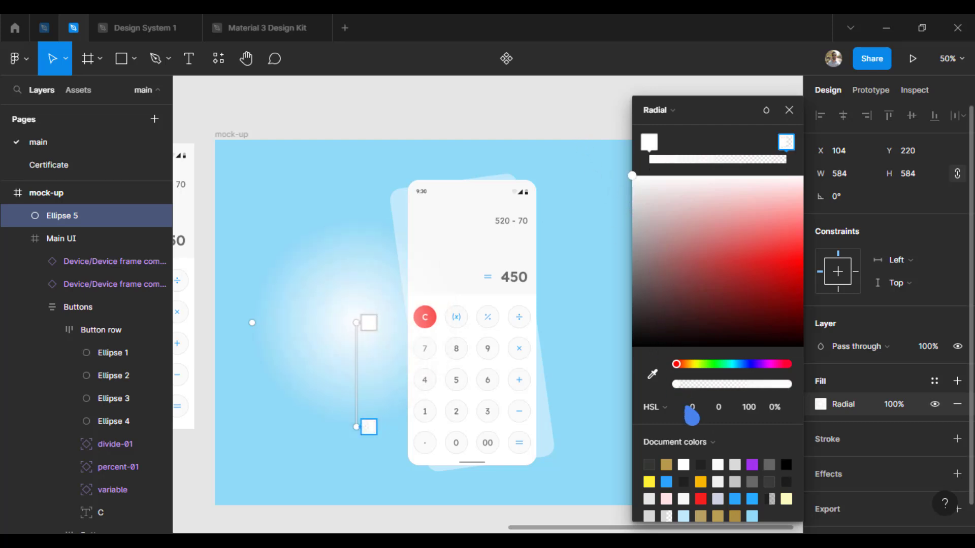
mouse_move(357, 433)
left_mouse_down()
mouse_move(358, 457)
mouse_move(357, 418)
left_mouse_up()
mouse_move(258, 324)
left_mouse_down()
mouse_move(227, 330)
mouse_move(263, 331)
left_mouse_up()
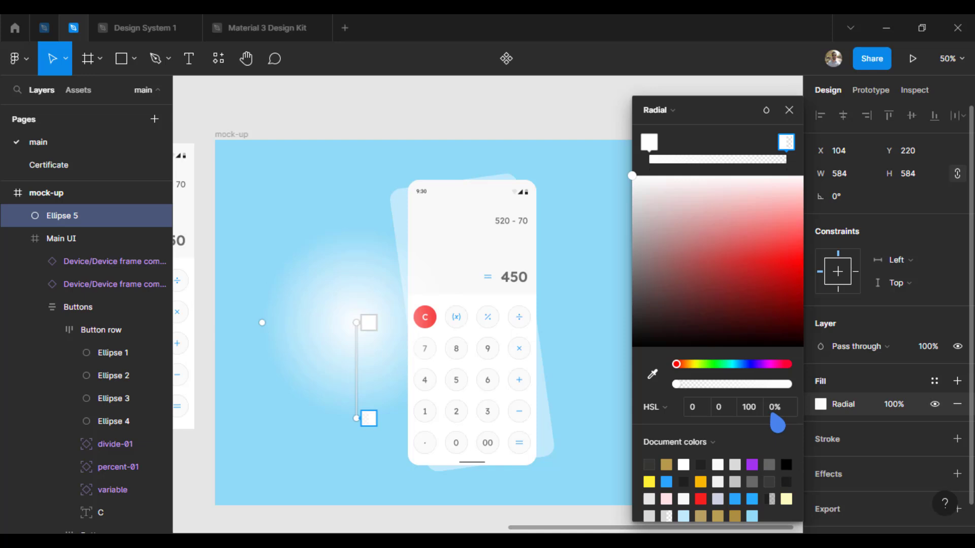
left_click(788, 109)
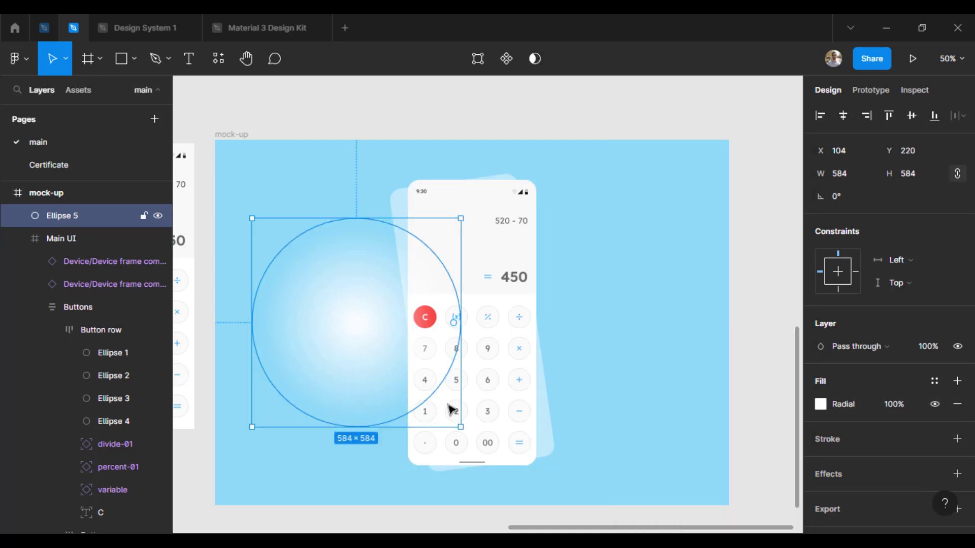
Enlarge the circle to nearly the mock-up's full height, centered in the frame, and send it behind the shadow and Main UI frames
left_click_drag(460, 427, 537, 475)
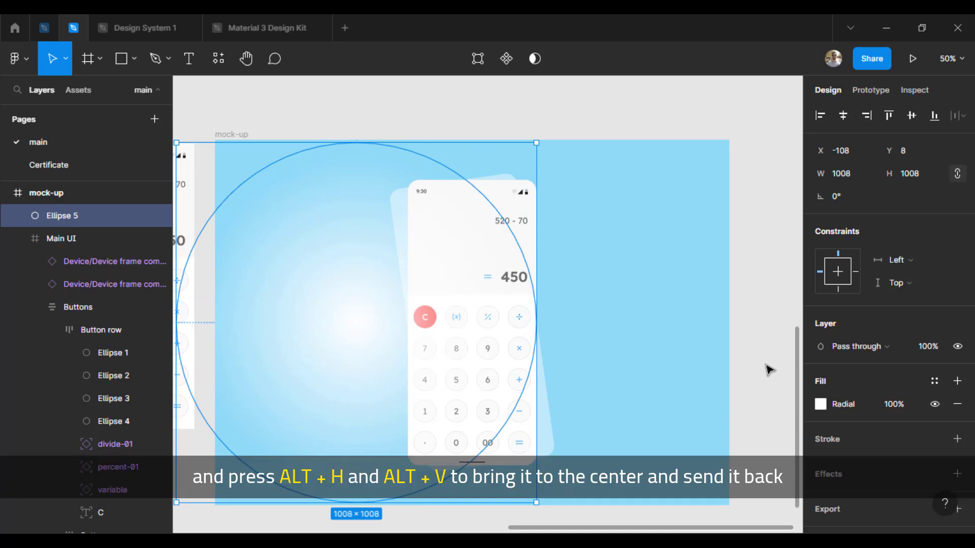
key("alt+h")
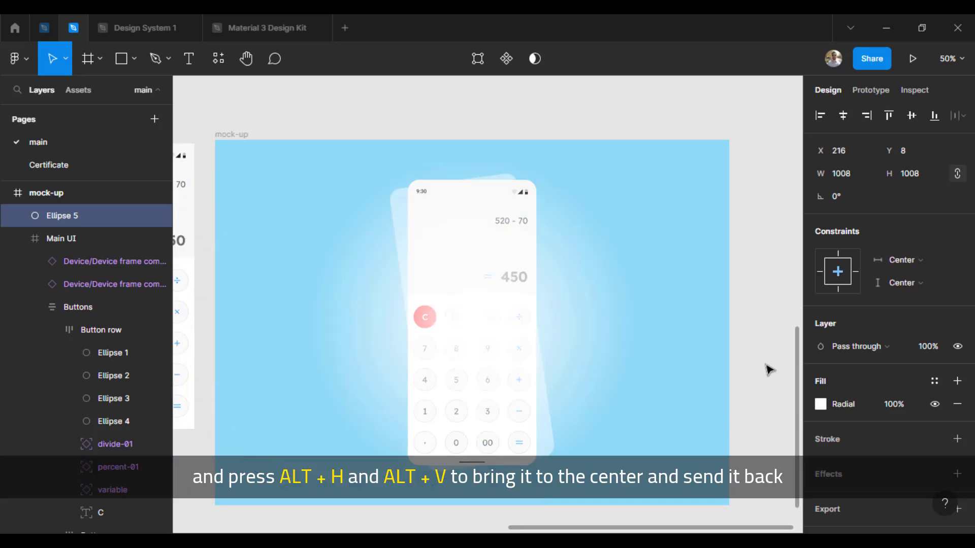
key("alt+v")
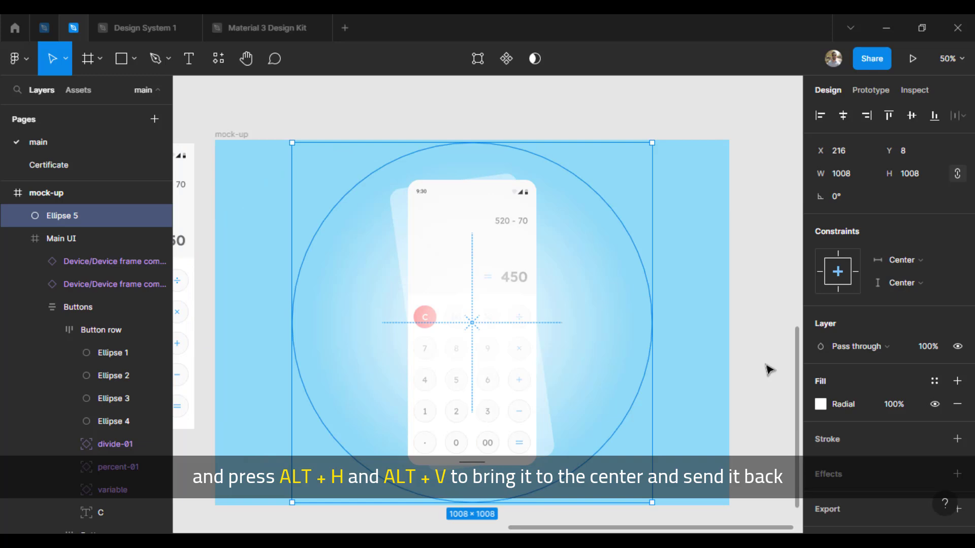
key("bracketleft")
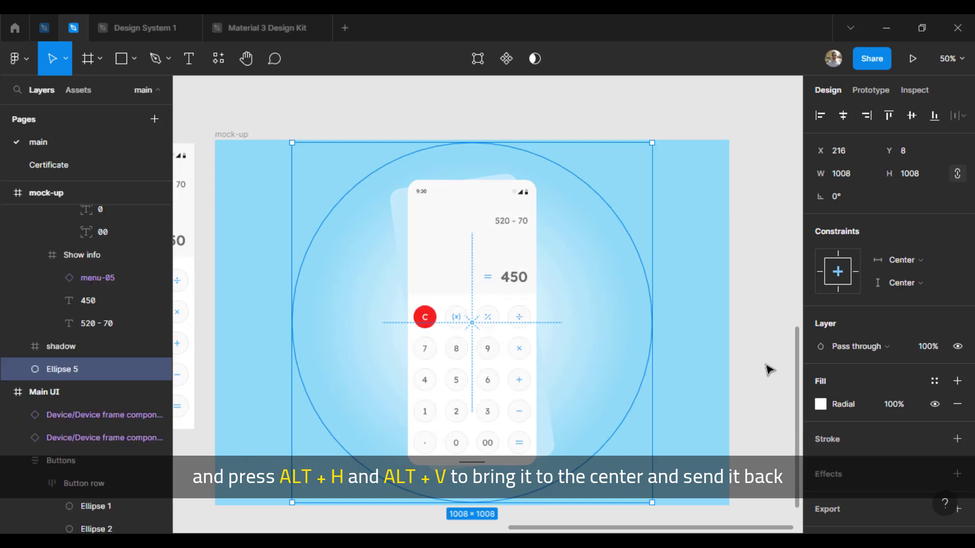
left_click_drag(651, 503, 635, 495)
Adjust the shadow frame's fill to the light blue C6EEFD
left_click(401, 240)
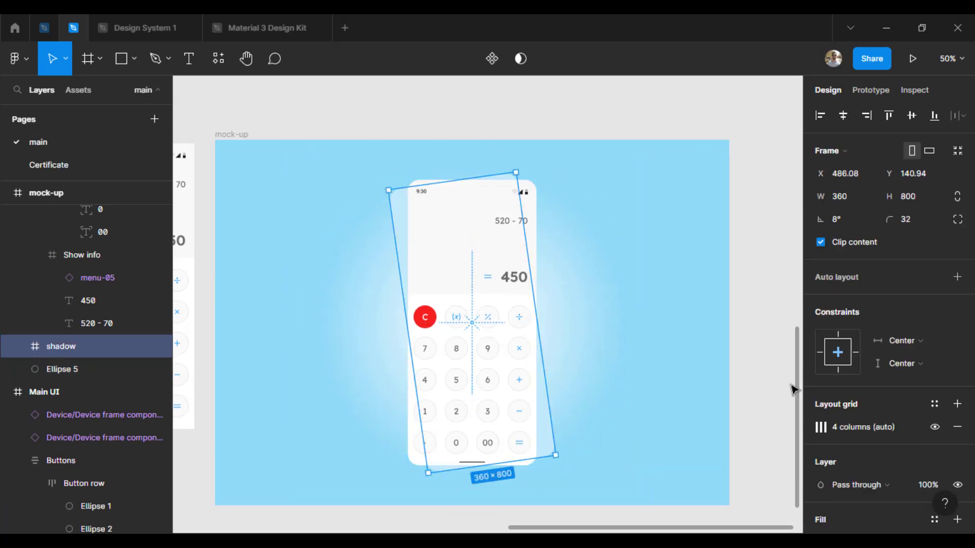
scroll(831, 461, "down", 1)
left_click(820, 505)
left_click_drag(787, 199, 785, 194)
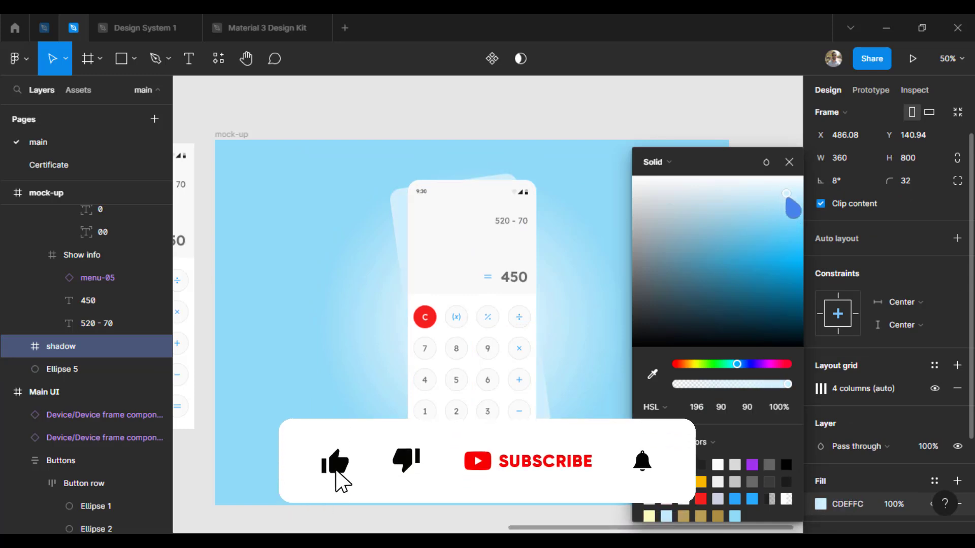
left_click(788, 162)
Set the opacity of the center color stop in the glow circle's radial gradient to 80%
left_click(607, 267)
left_click(820, 388)
left_click(779, 407)
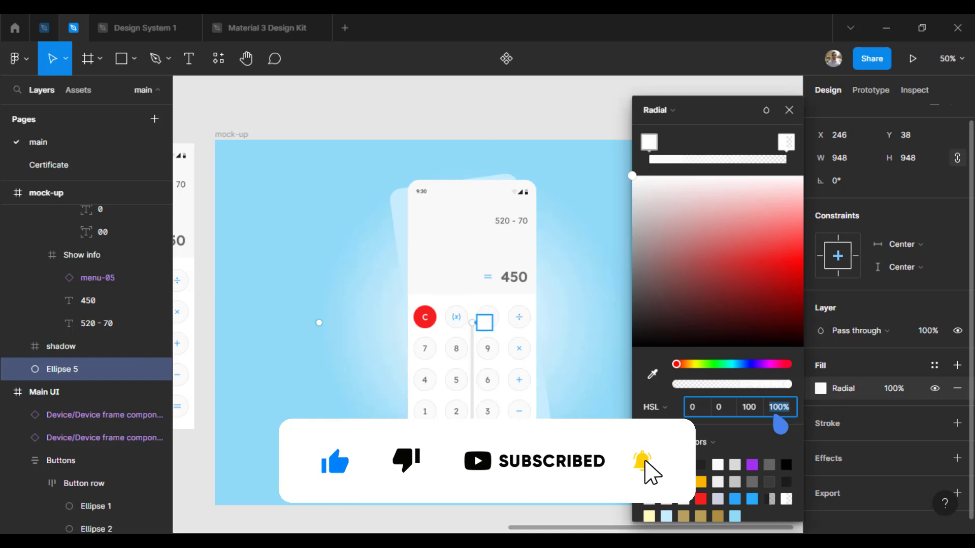
type("80")
key("Return")
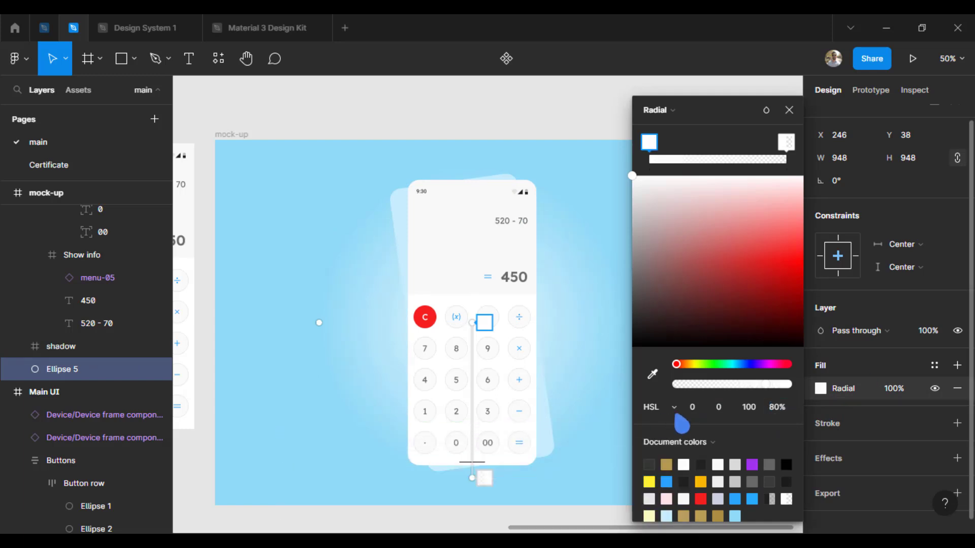
Try a 60% opacity on the gradient's center color stop, undo it and finish editing the fill
left_click(768, 412)
type("60")
key("Return")
key("ctrl+z")
left_click(773, 410)
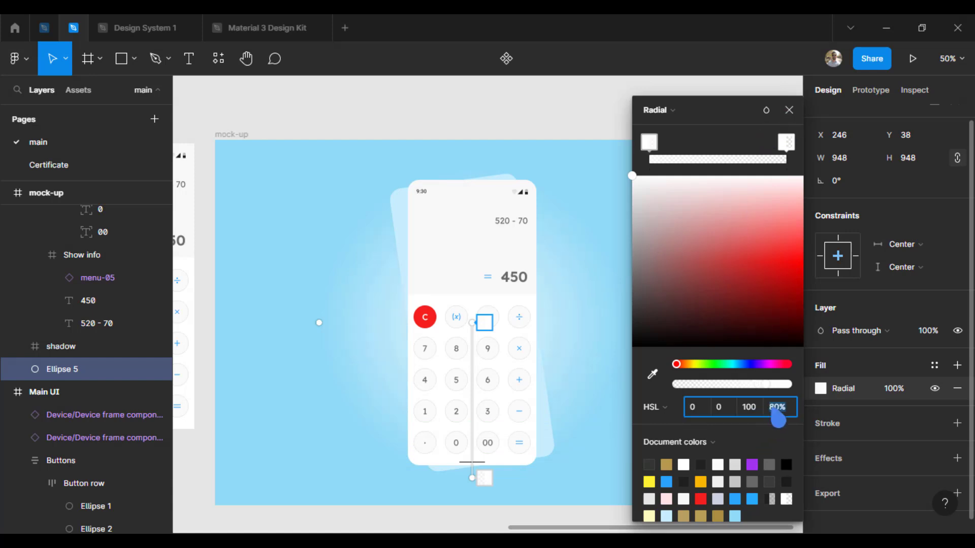
left_click(788, 109)
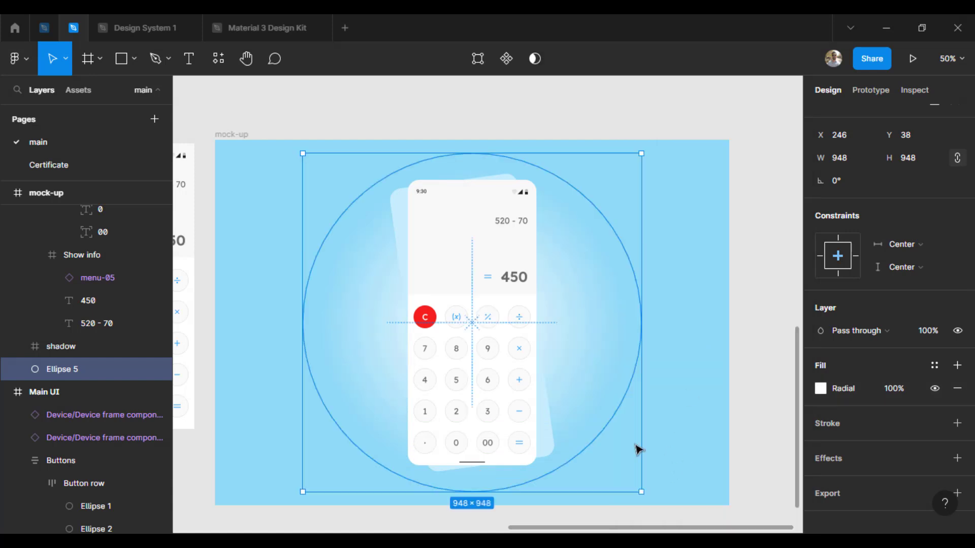
Increase the shadow frame's rotation to 12° and deselect it to view the mock-up beside the Main UI frame
left_click(545, 436)
left_click(841, 203)
key("Up")
key("Up")
key("Up")
key("Up")
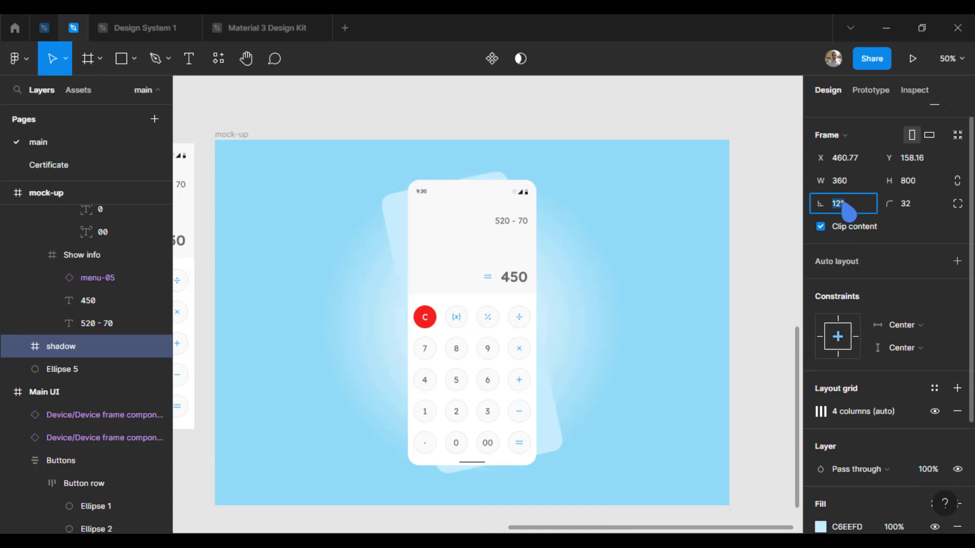
left_click(761, 295)
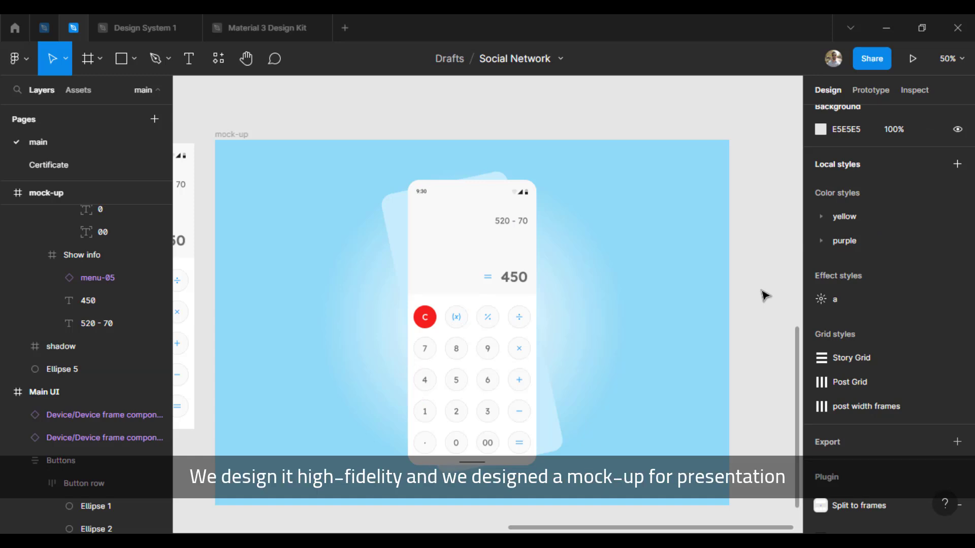
key("minus")
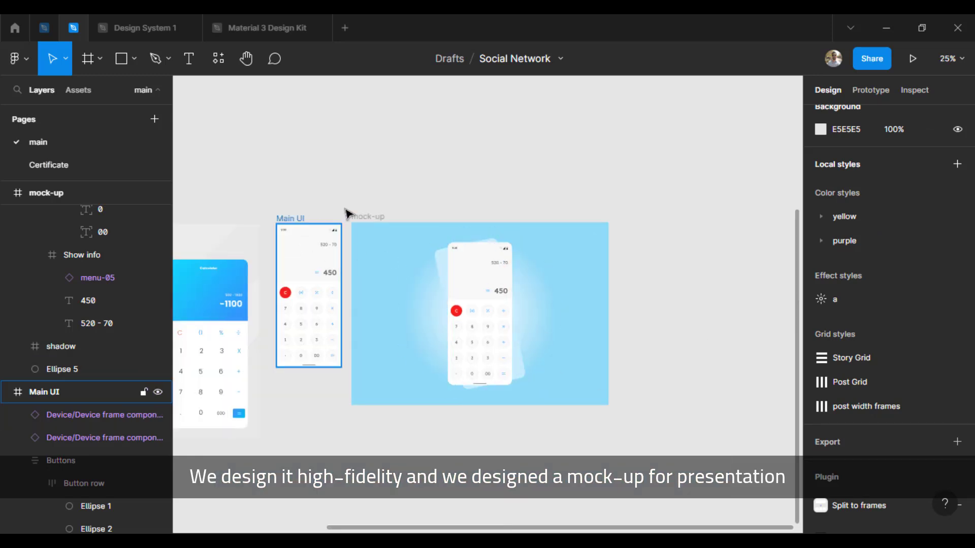